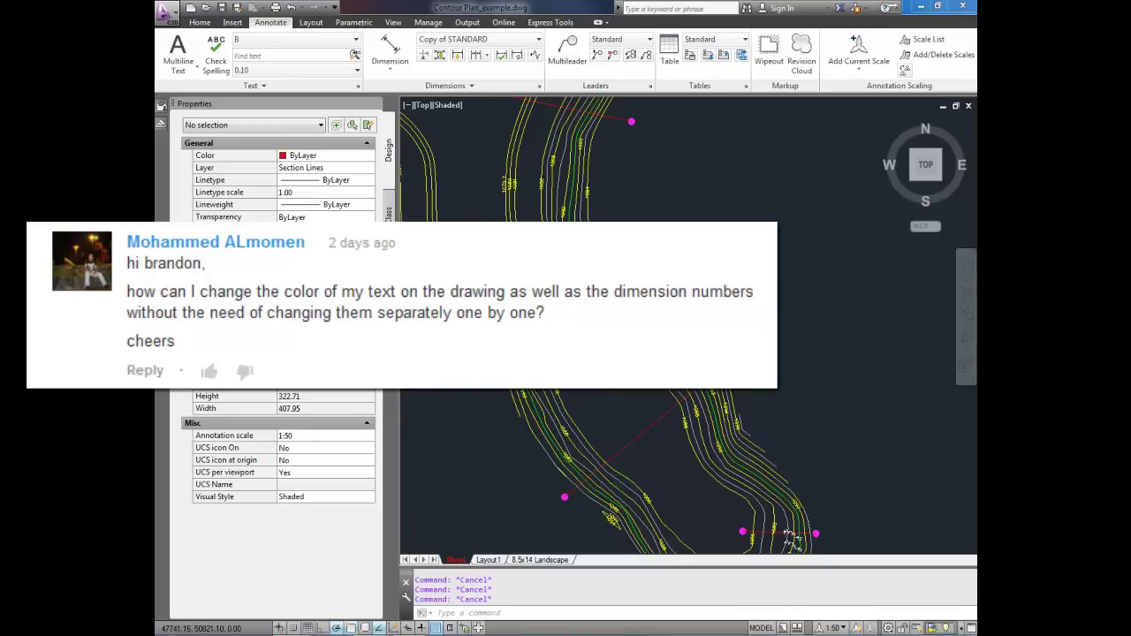
Inspect a contour line and the 1086 contour label's object type, then clear the selection.
scroll(747, 249, down, 4)
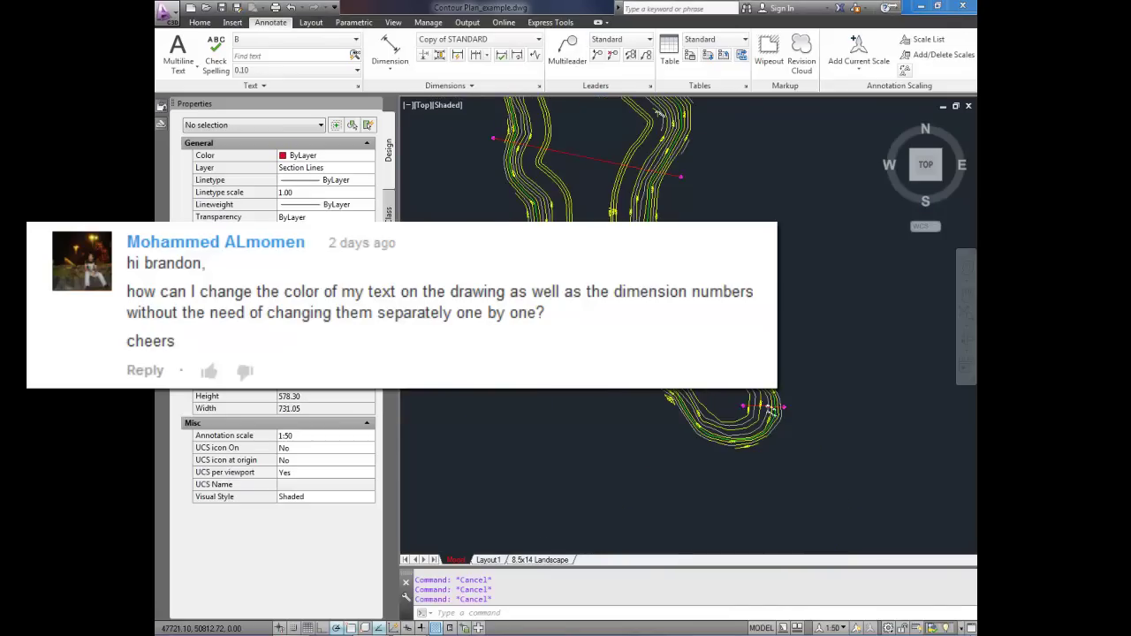
middle_drag(752, 301, 729, 392)
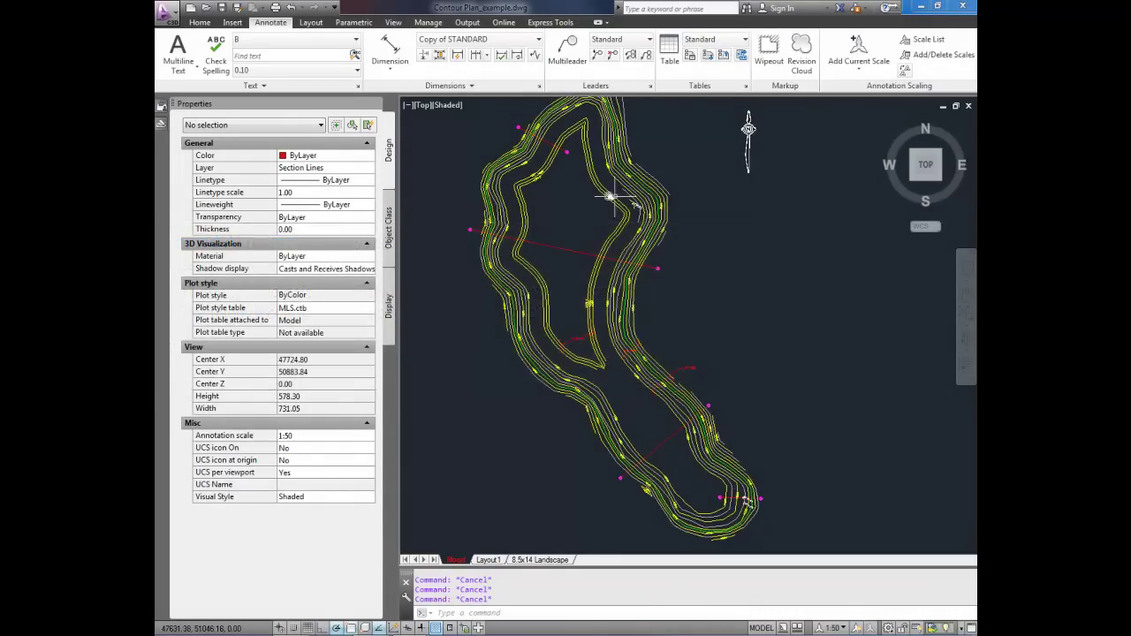
scroll(694, 385, up, 3)
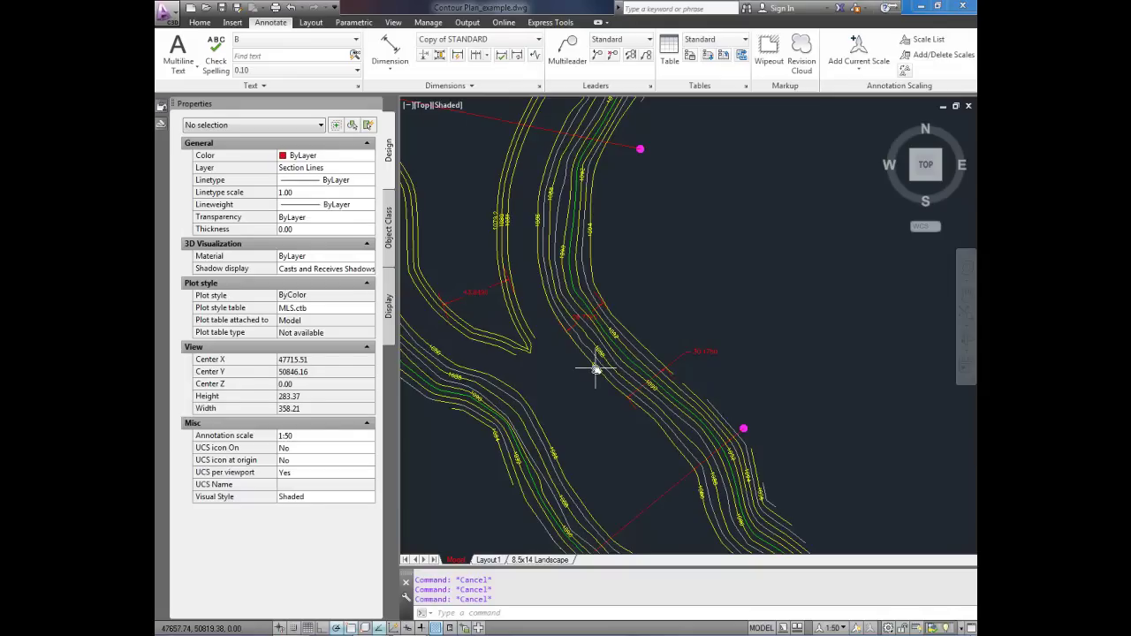
click(596, 370)
key(Escape)
scroll(580, 363, up, 2)
scroll(608, 403, up, 3)
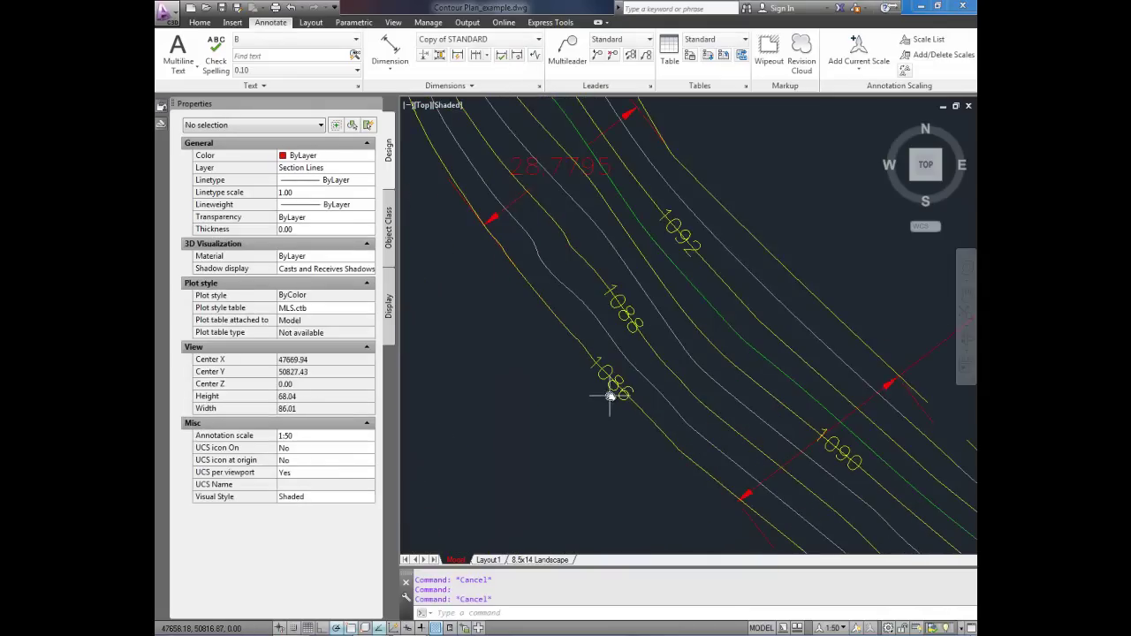
click(612, 385)
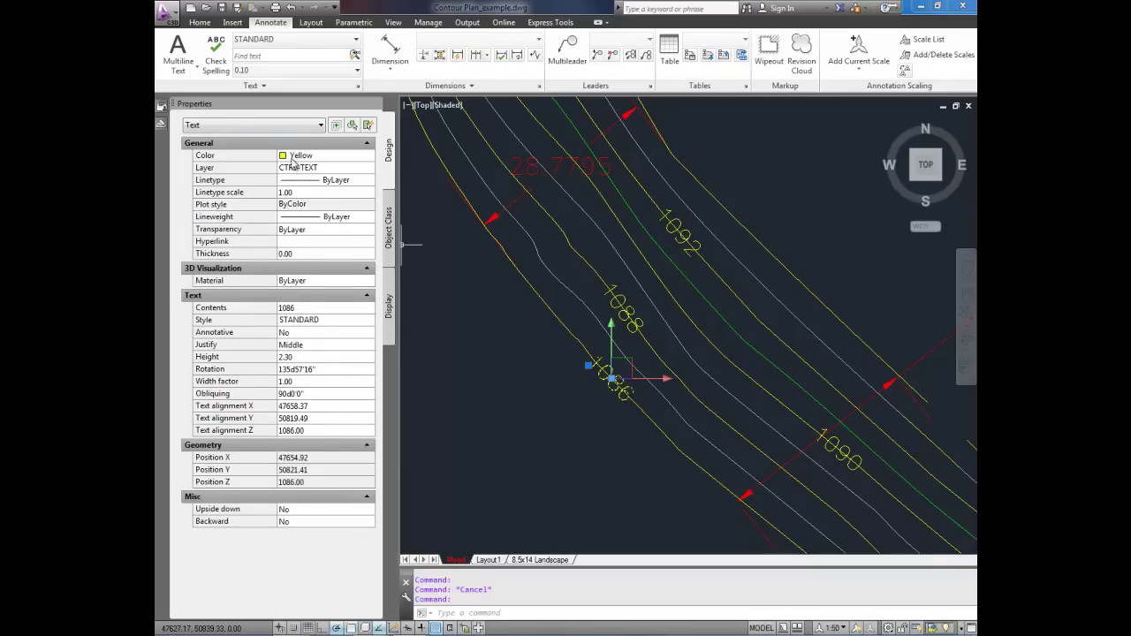
click(203, 129)
click(201, 133)
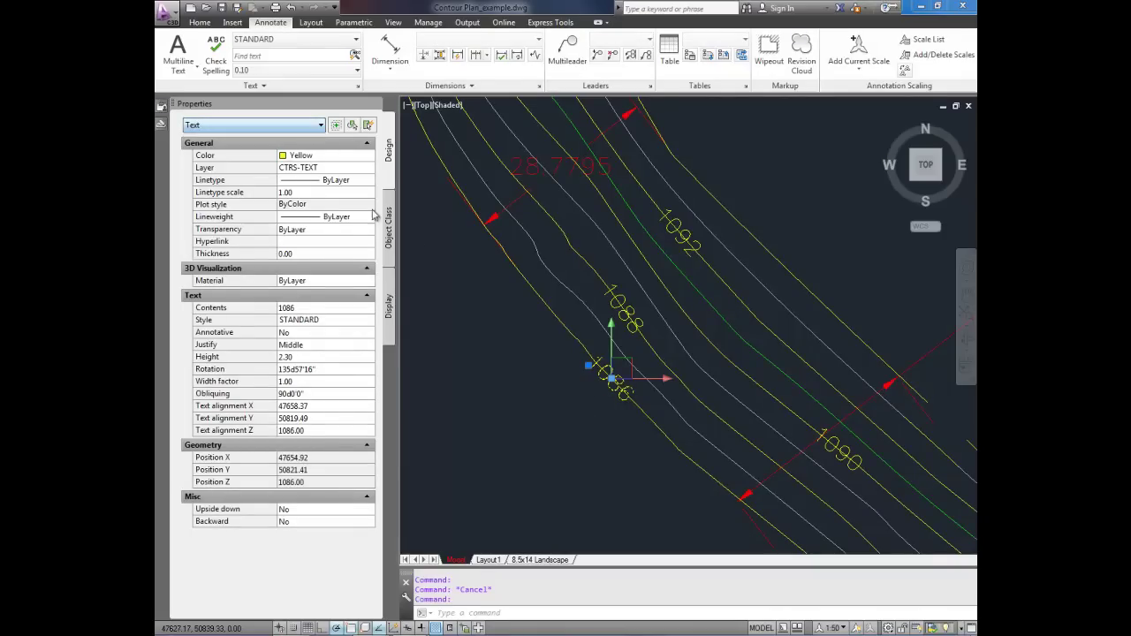
key(Escape)
key(Escape)
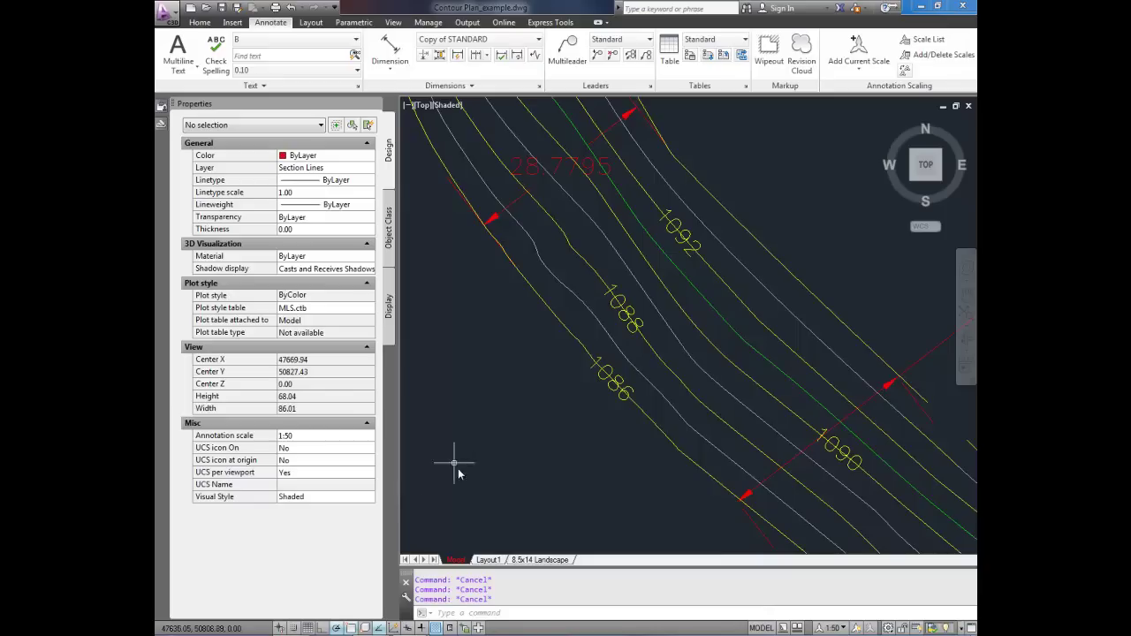
Window-select the 1092 contour label and check its right-click actions, then clear it.
scroll(508, 404, down, 4)
scroll(542, 408, up, 2)
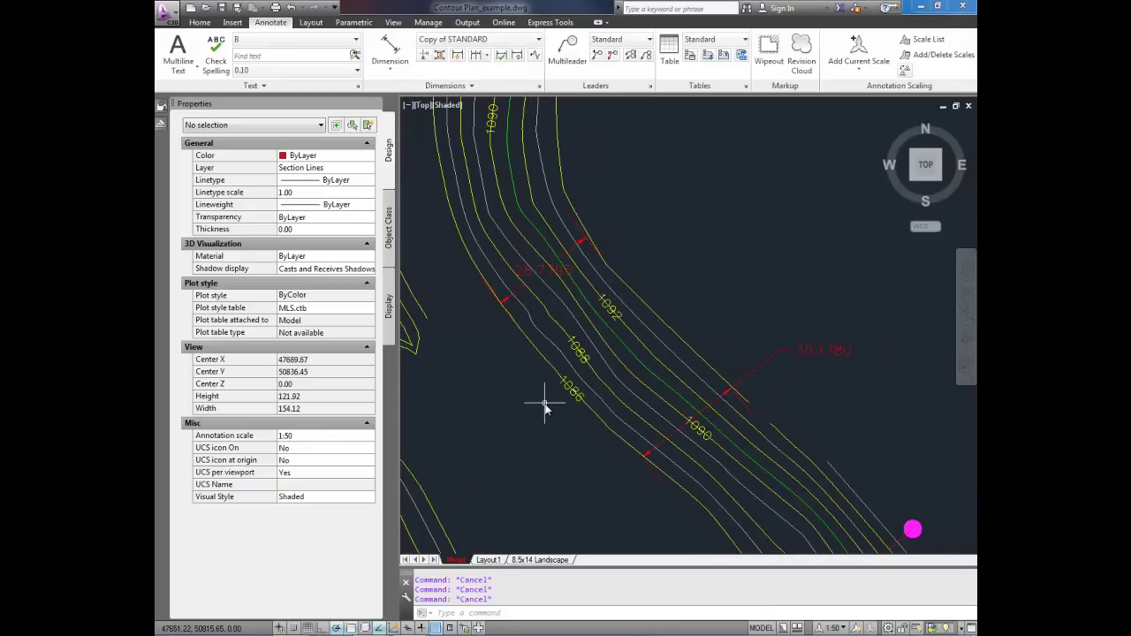
middle_drag(559, 382, 629, 403)
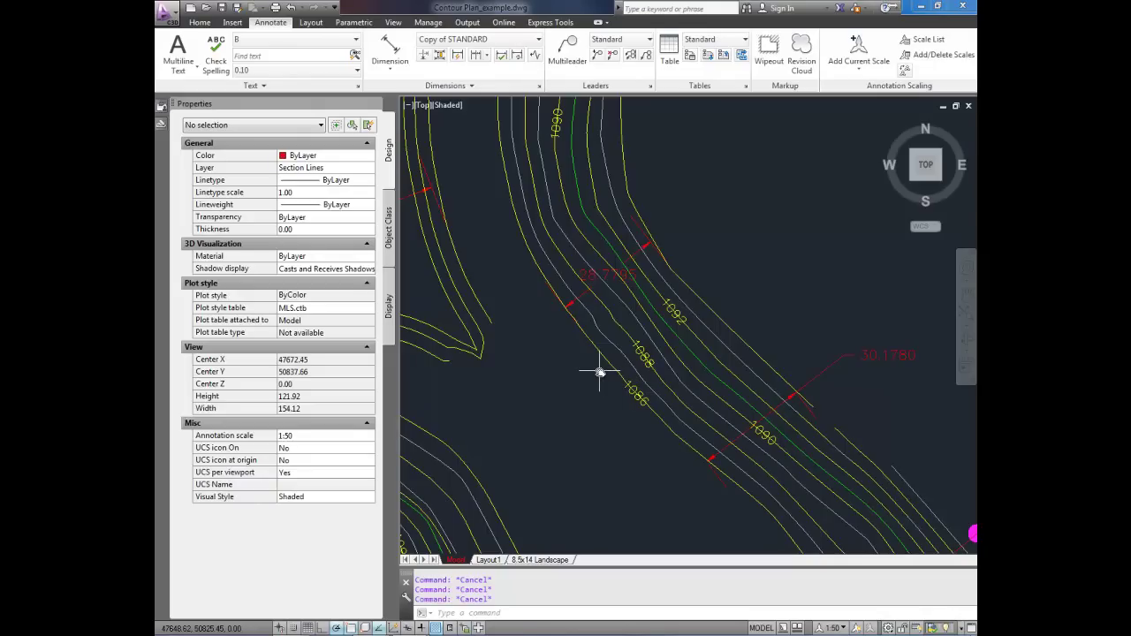
scroll(596, 376, down, 2)
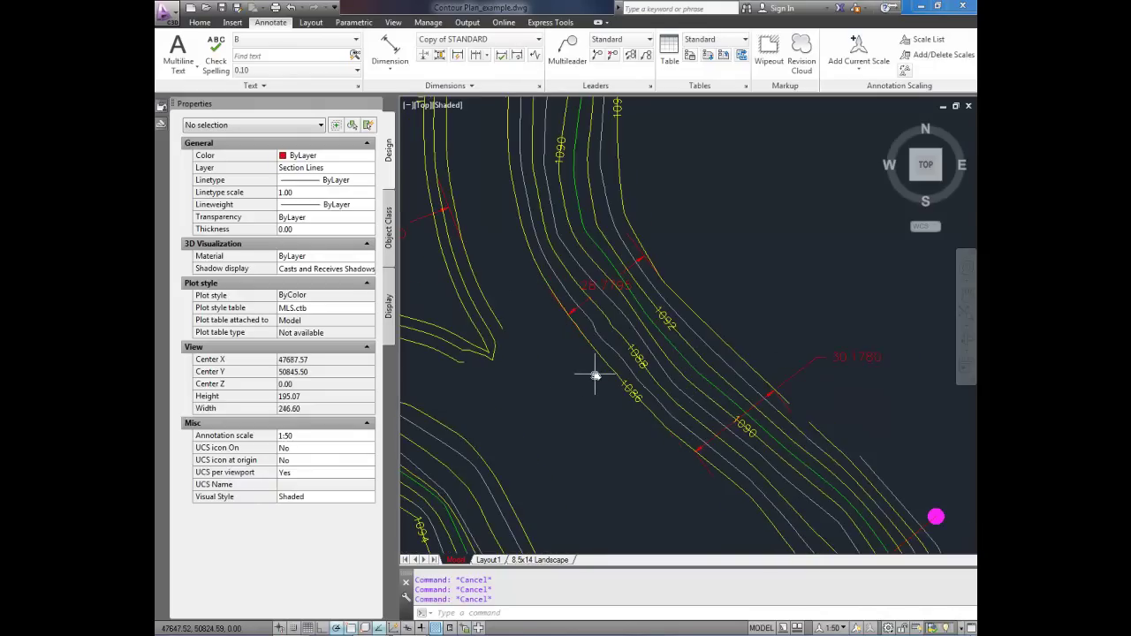
scroll(596, 376, up, 1)
click(583, 381)
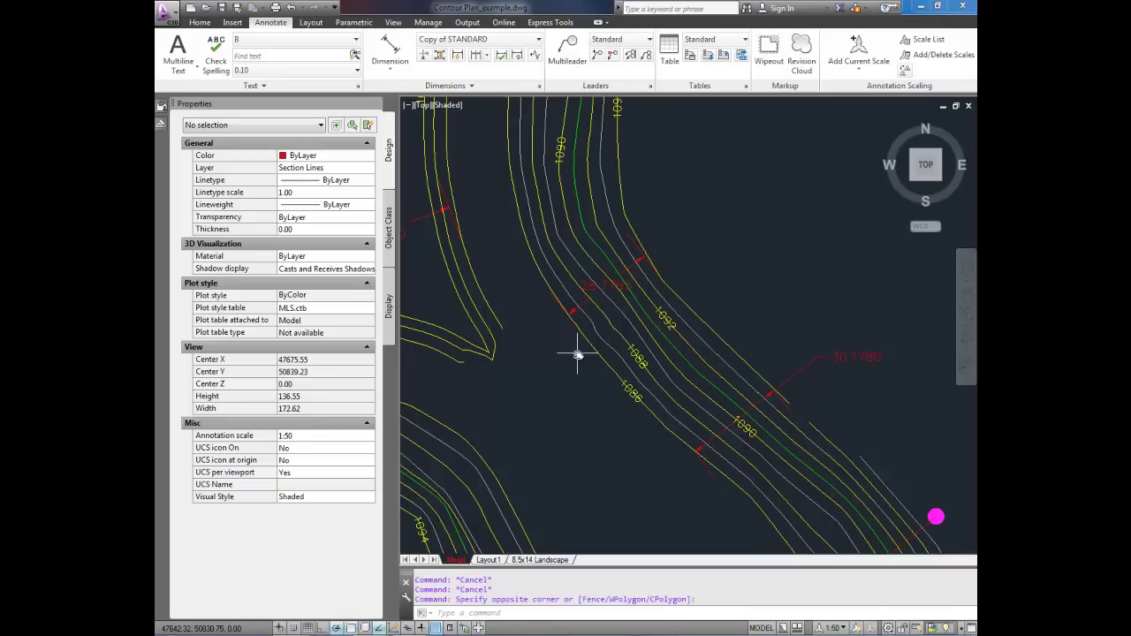
click(659, 320)
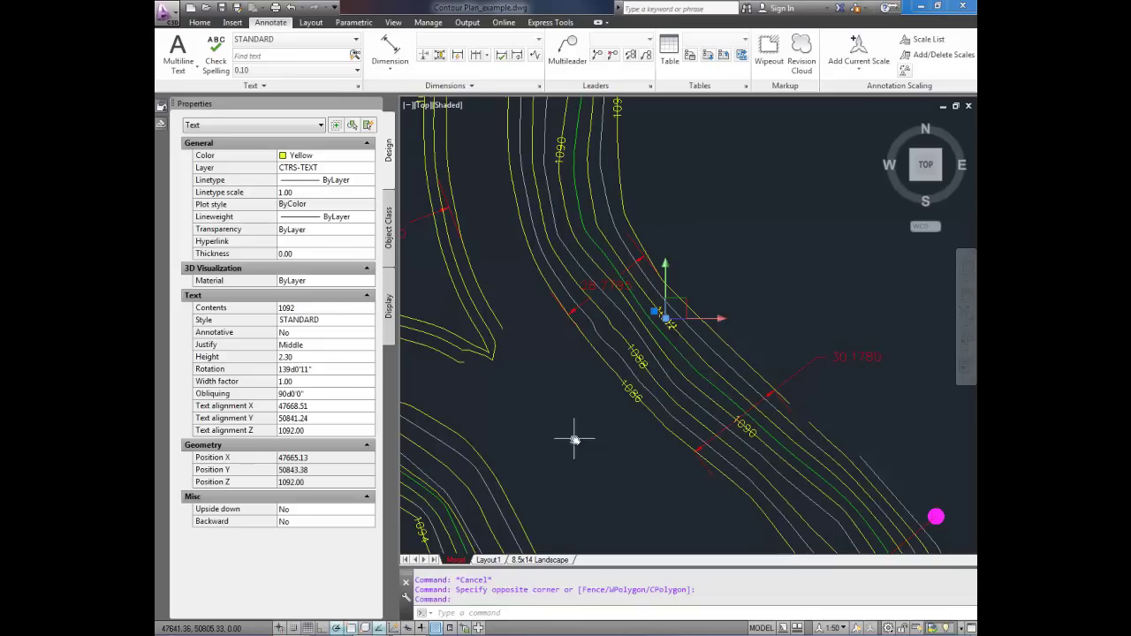
right_click(668, 331)
key(Escape)
key(Escape)
Select all 73 Yellow CTRS-TEXT labels via Select Similar on the 1092 label, reviewing them across the drawing.
scroll(649, 326, up, 2)
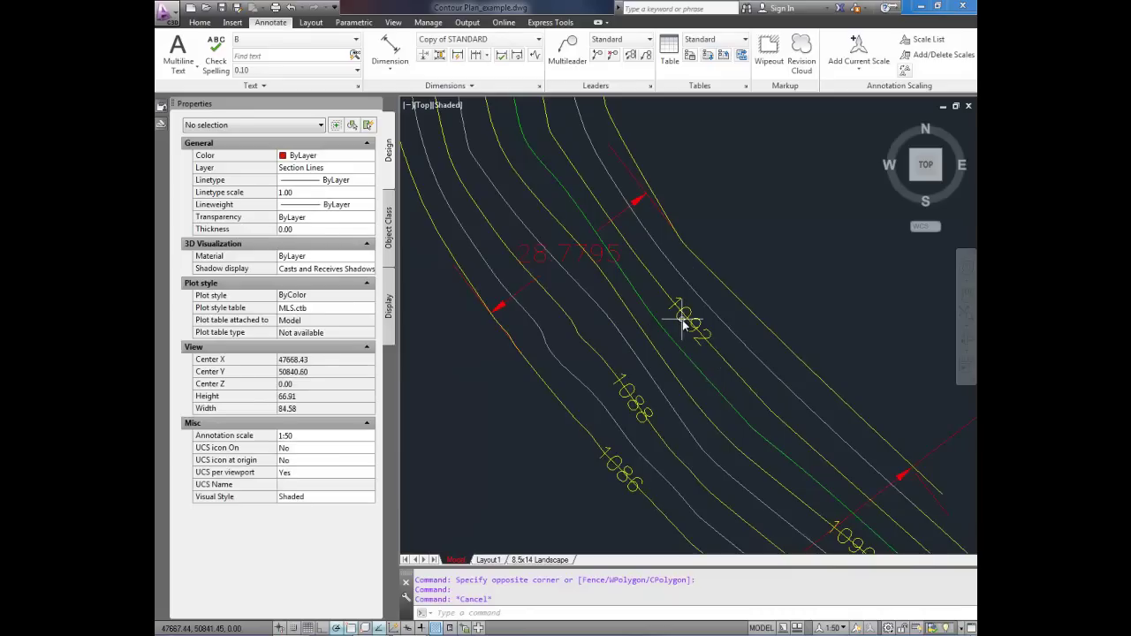
click(682, 320)
right_click(678, 332)
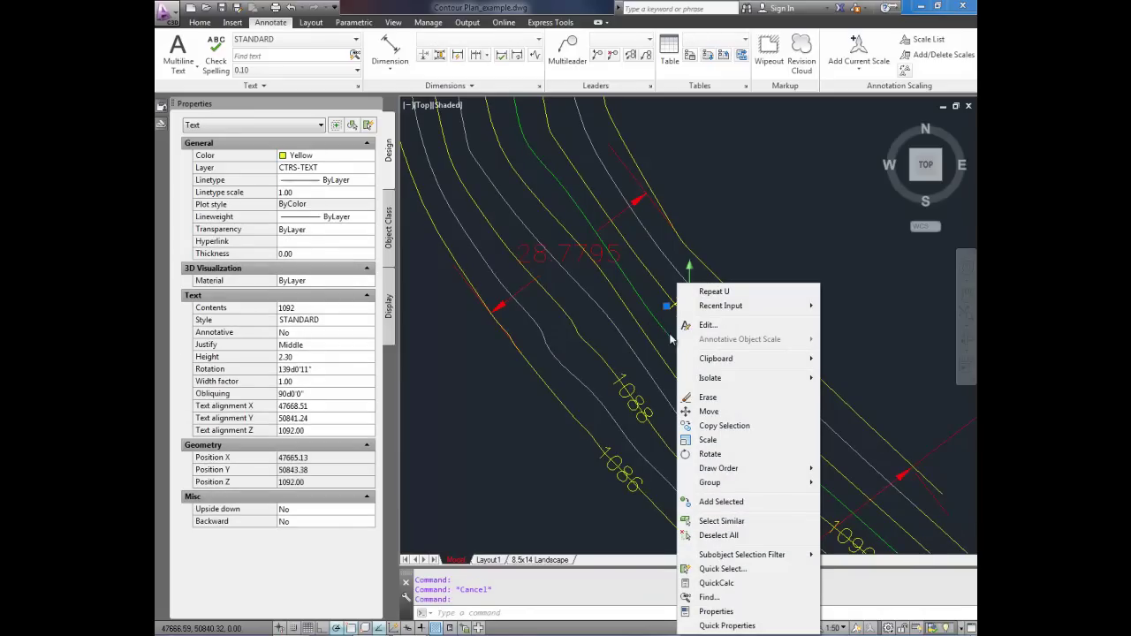
click(721, 523)
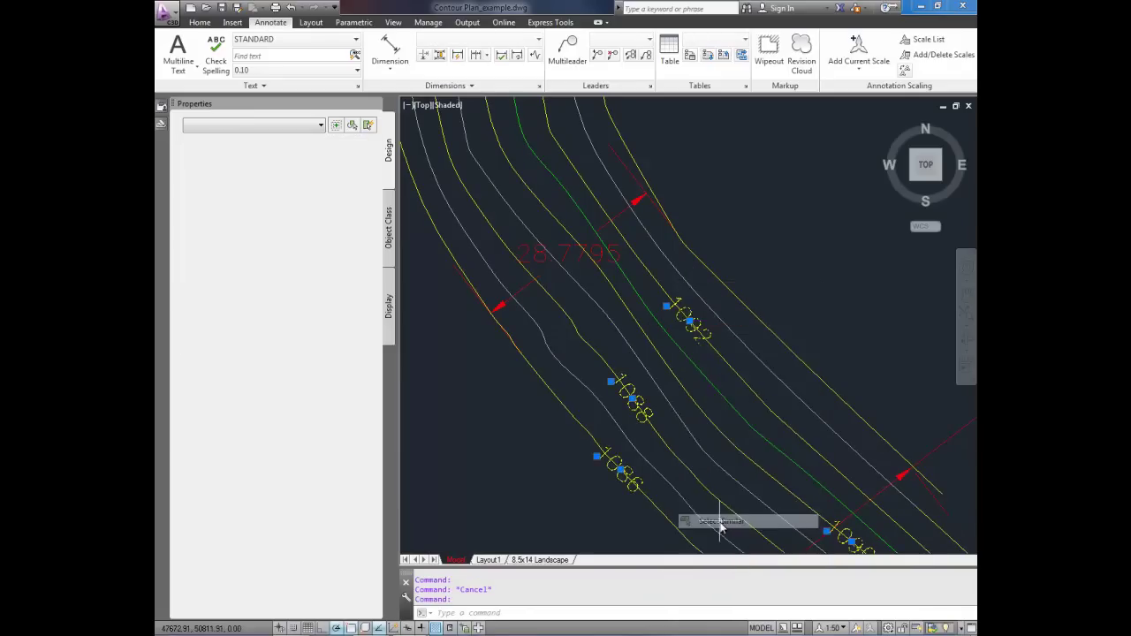
scroll(723, 442, down, 3)
scroll(724, 413, down, 5)
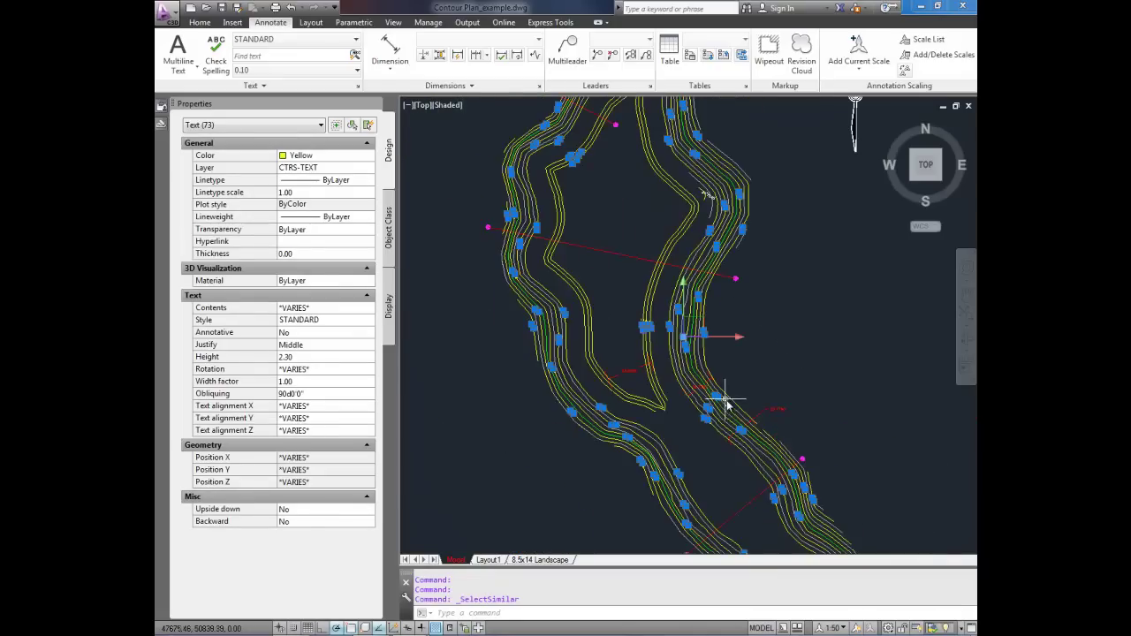
scroll(710, 436, up, 5)
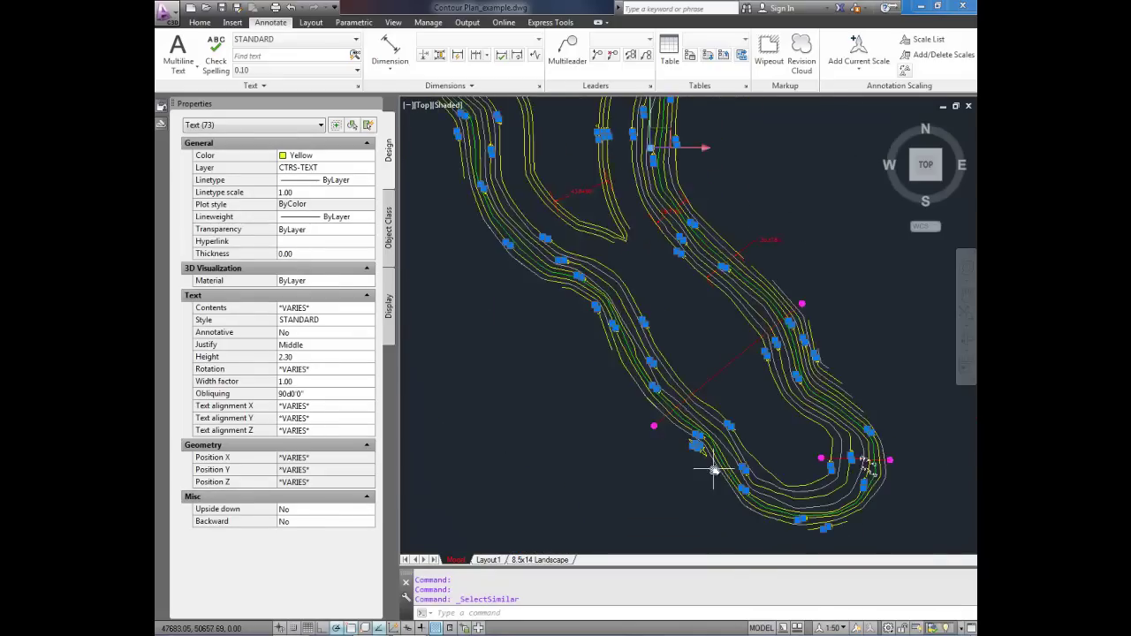
scroll(825, 510, up, 4)
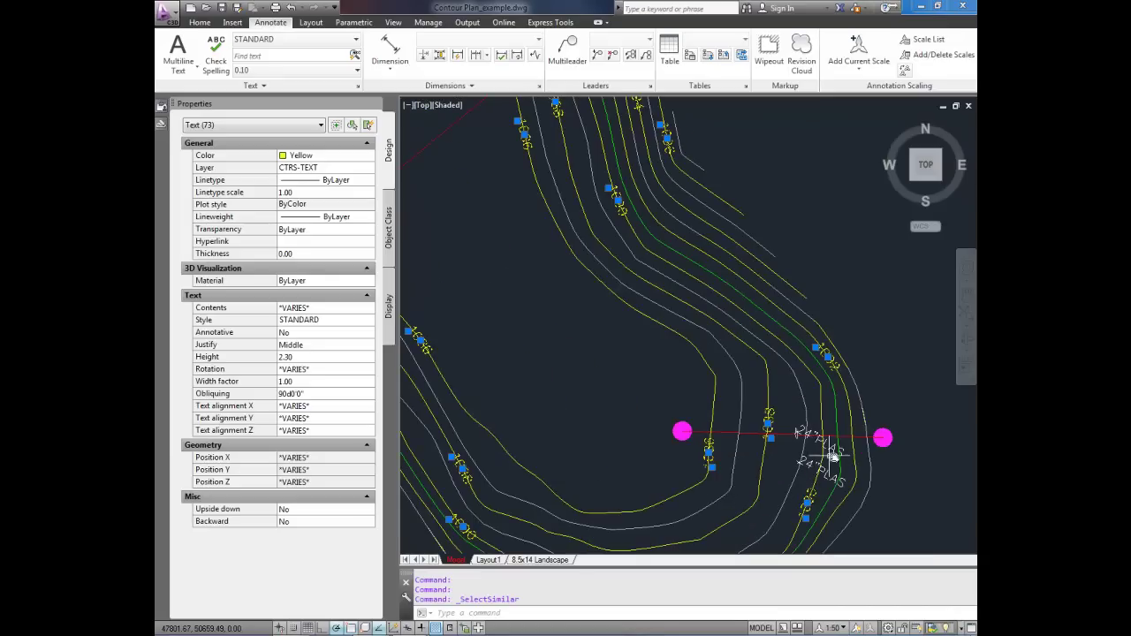
mouse_move(664, 275)
middle_down()
mouse_move(707, 468)
mouse_move(628, 295)
mouse_move(584, 270)
mouse_move(723, 411)
middle_up()
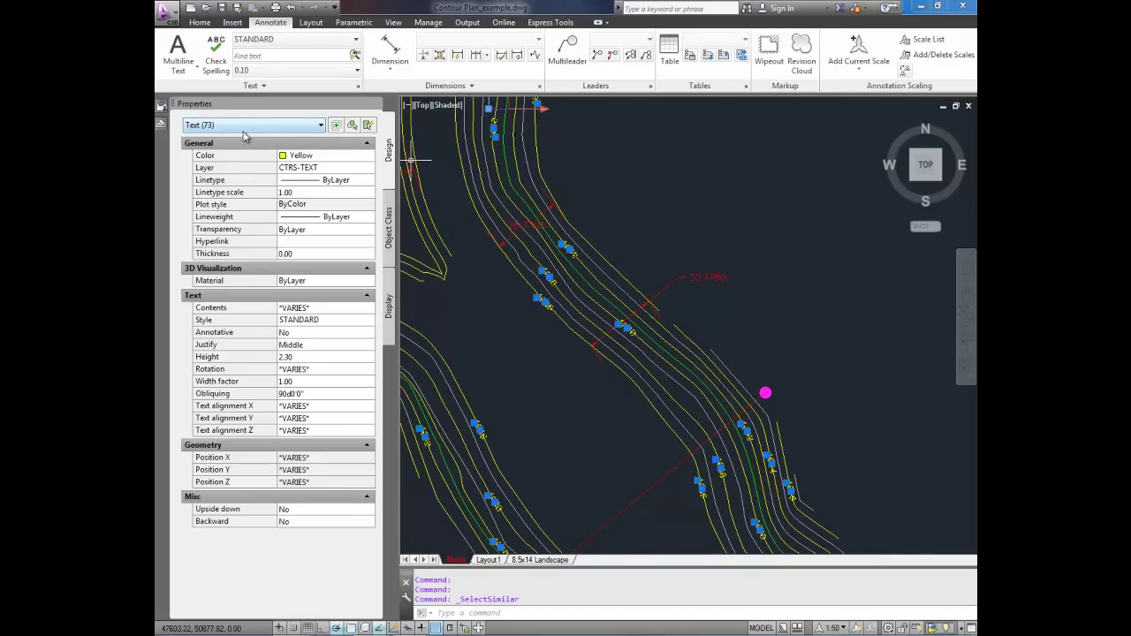
middle_drag(475, 177, 580, 258)
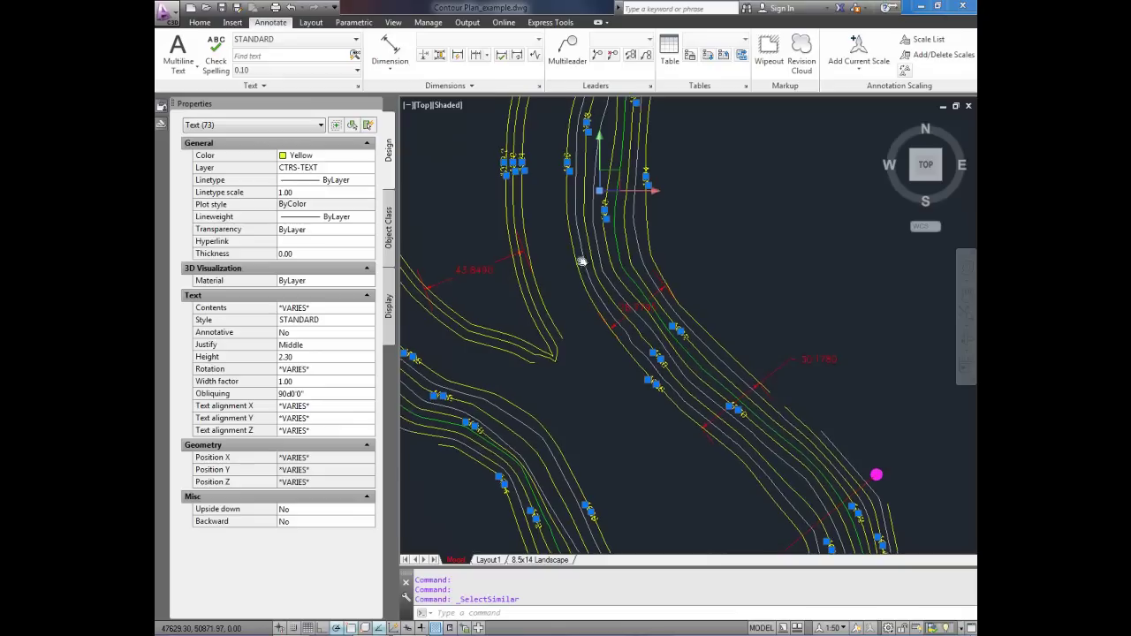
middle_drag(518, 197, 581, 286)
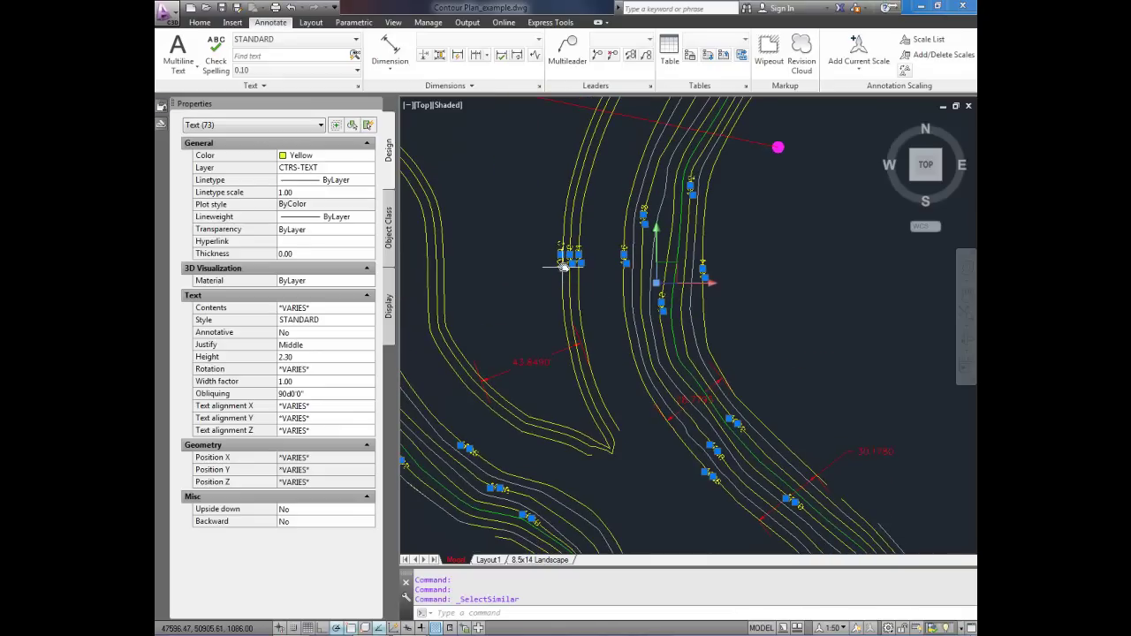
scroll(568, 212, down, 3)
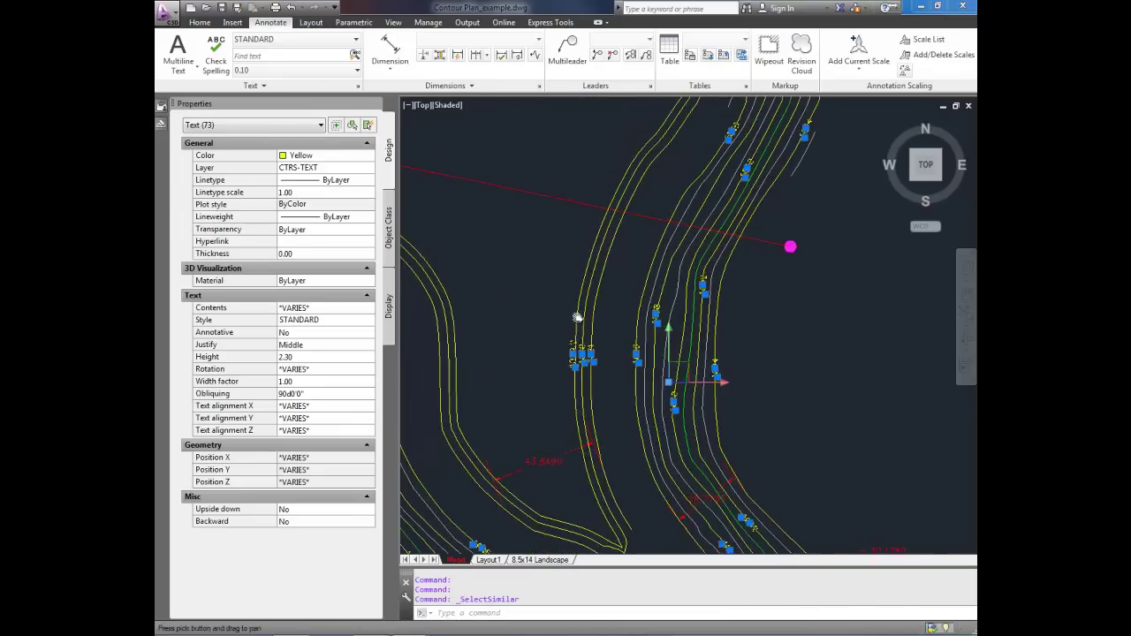
mouse_move(603, 245)
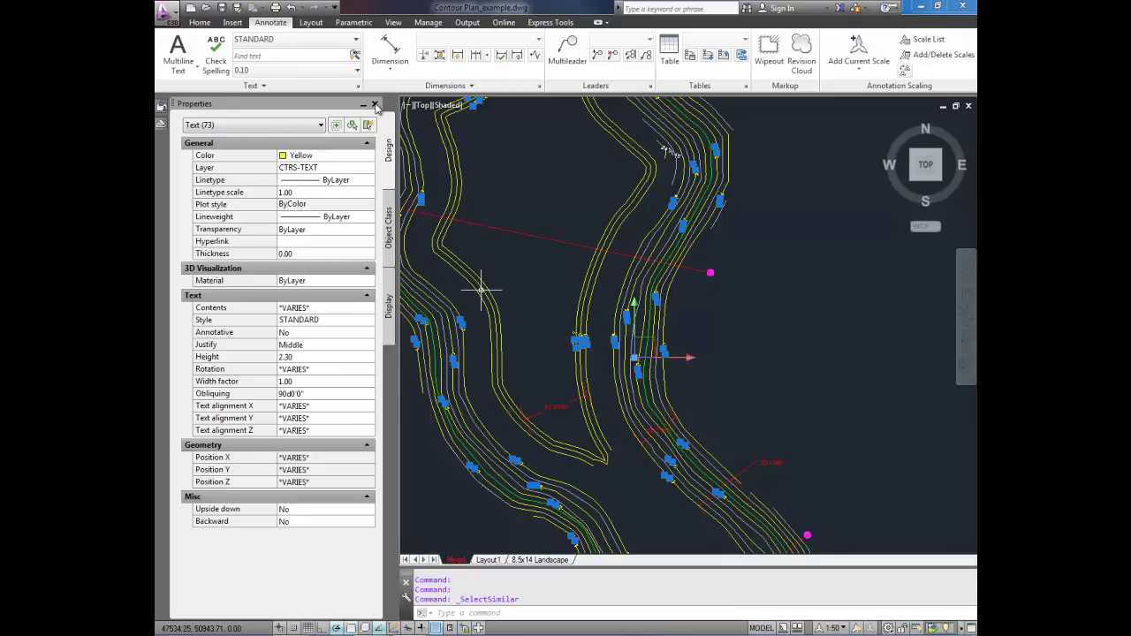
Float the Properties palette over the drawing and set the 73 labels' Color to Blue.
mouse_move(300, 104)
mouse_down()
mouse_move(449, 112)
mouse_move(495, 141)
mouse_move(469, 189)
mouse_move(537, 197)
mouse_up()
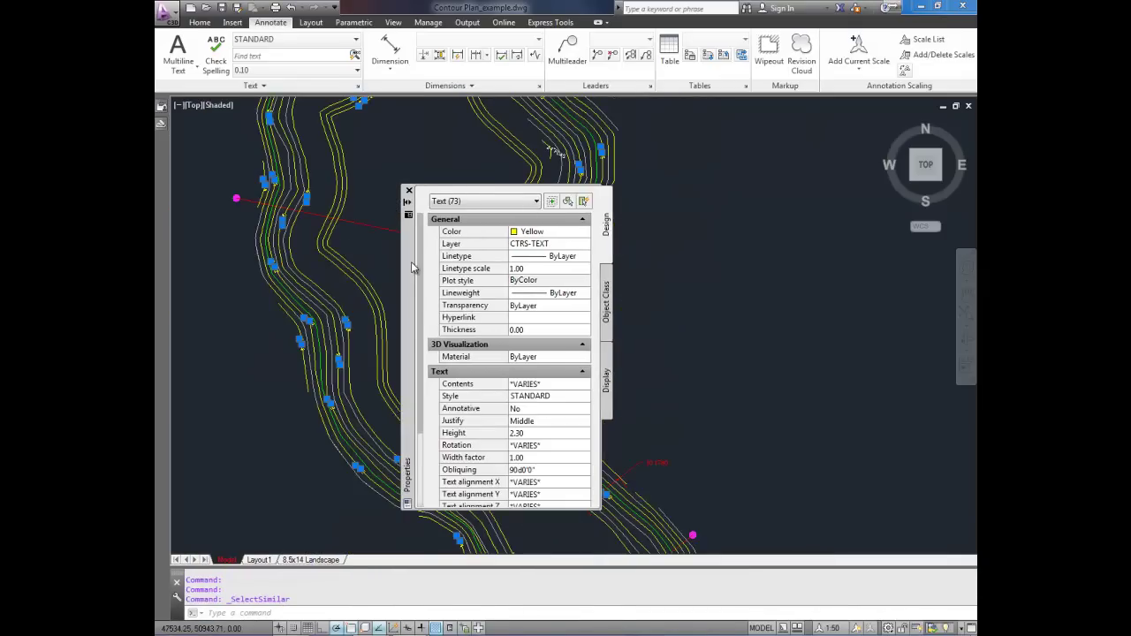
drag(406, 264, 281, 252)
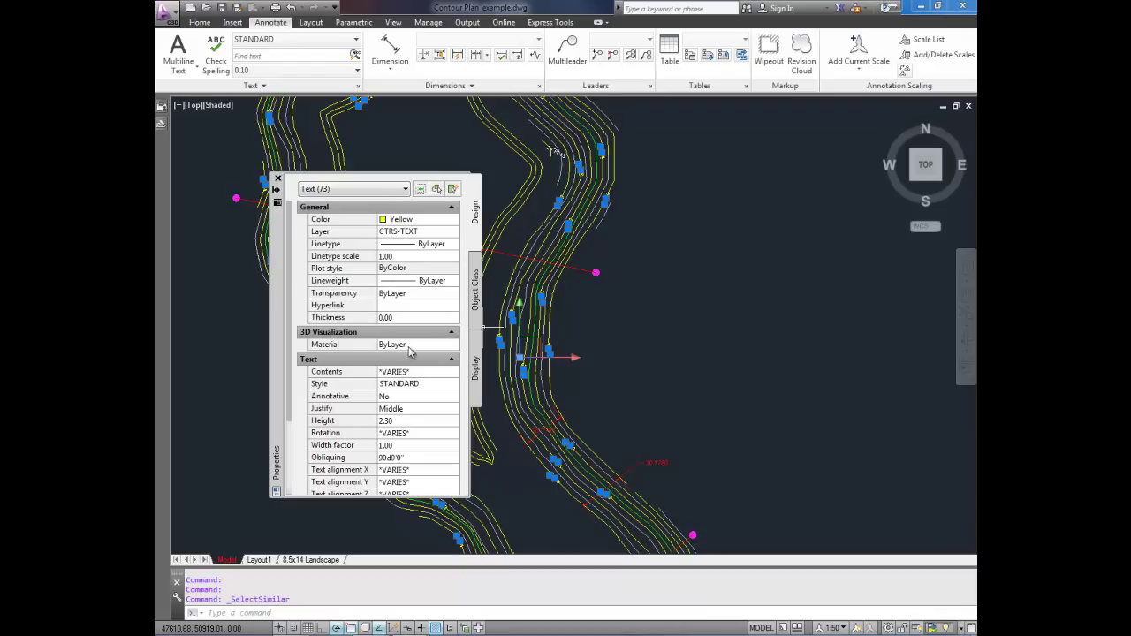
click(400, 221)
click(408, 220)
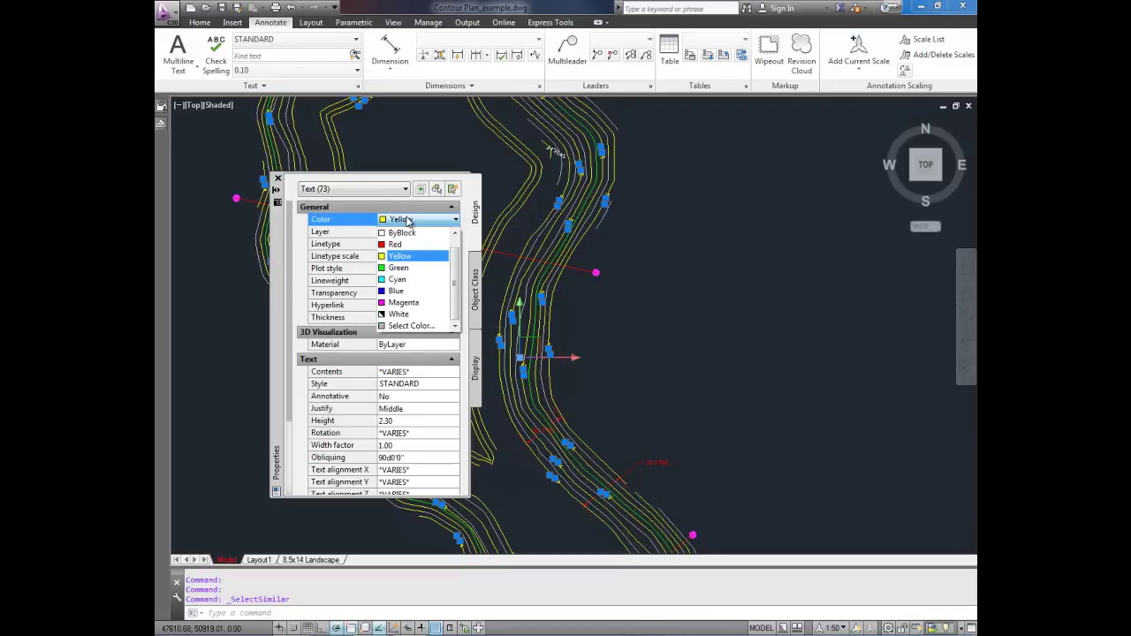
click(397, 291)
key(Escape)
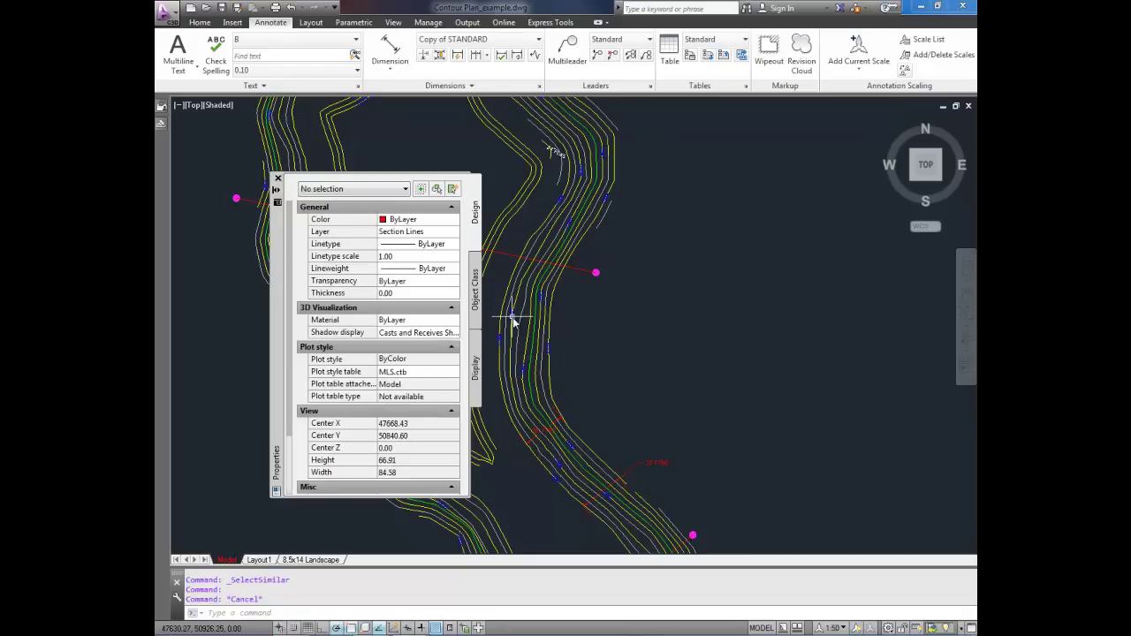
scroll(552, 499, up, 2)
scroll(552, 495, up, 1)
scroll(557, 455, up, 1)
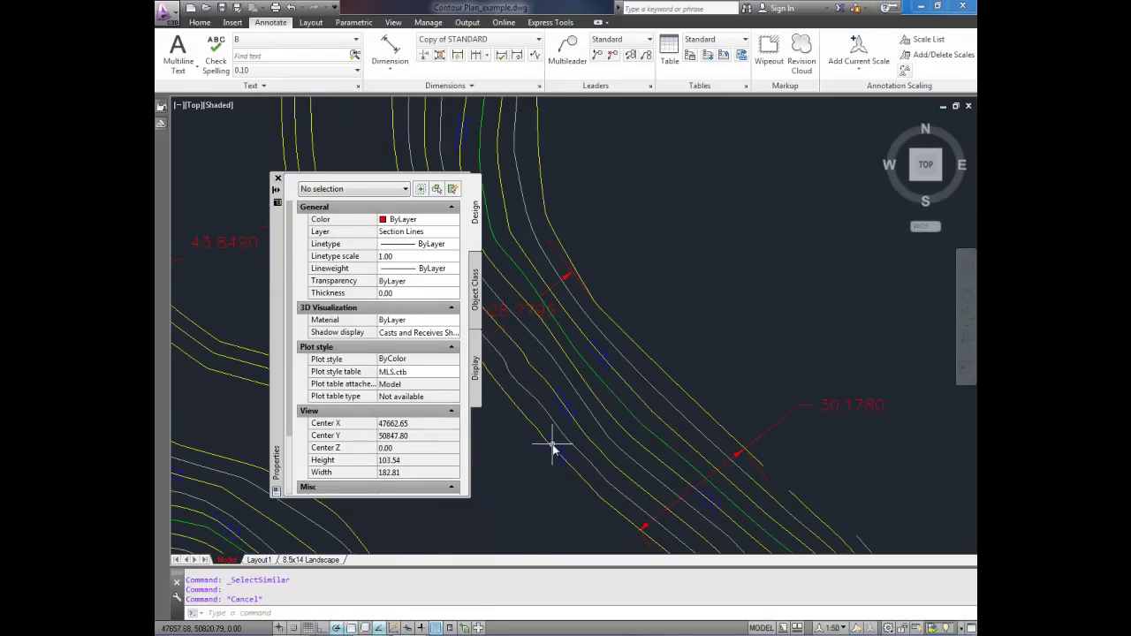
scroll(583, 415, up, 2)
scroll(610, 413, up, 2)
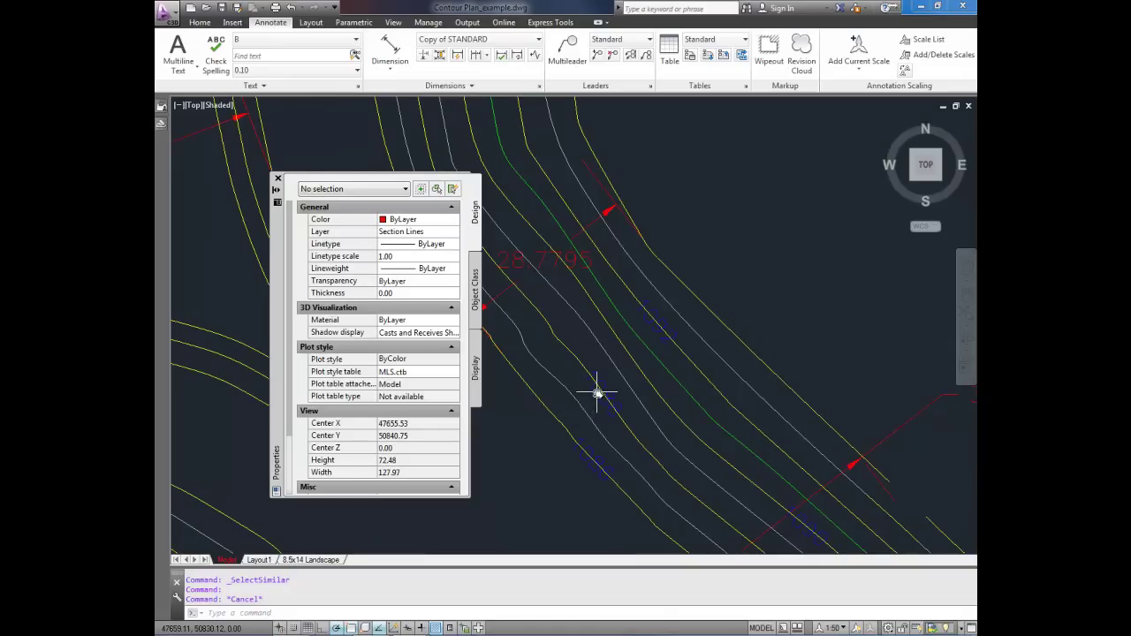
text(u)
key(Return)
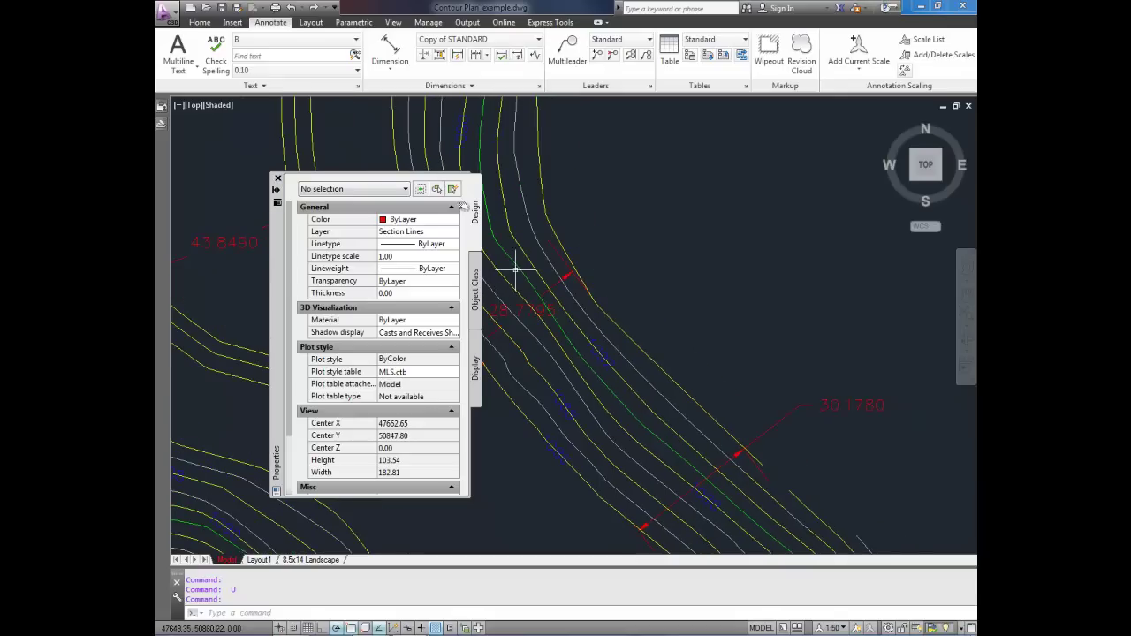
Undo the Blue color change and pan back to the Yellow contour labels.
click(290, 7)
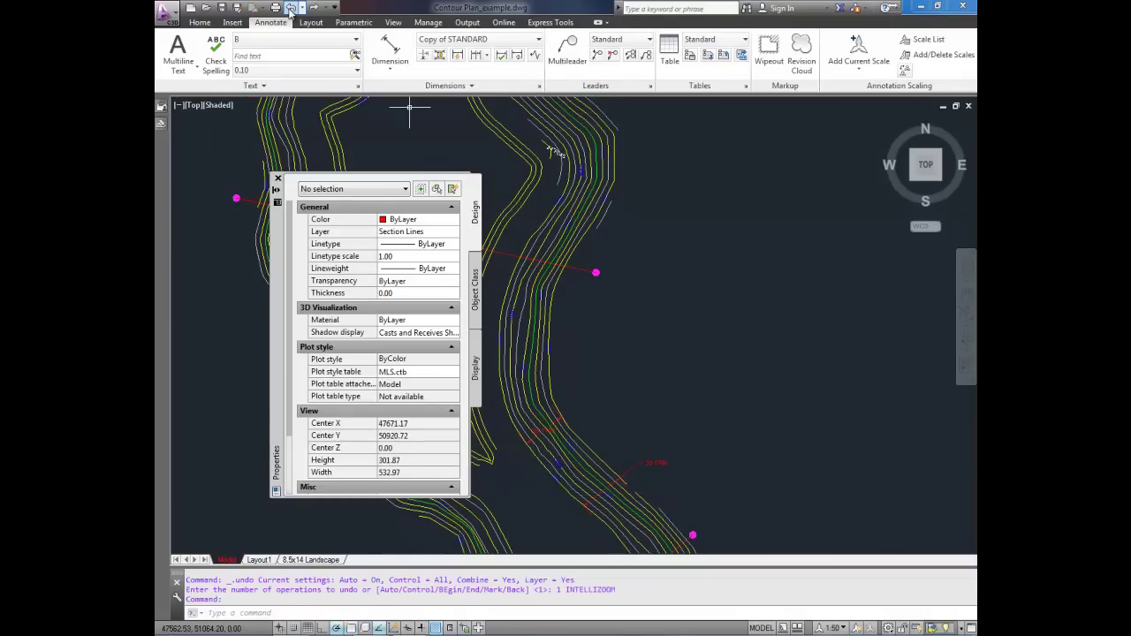
key(Escape)
key(Escape)
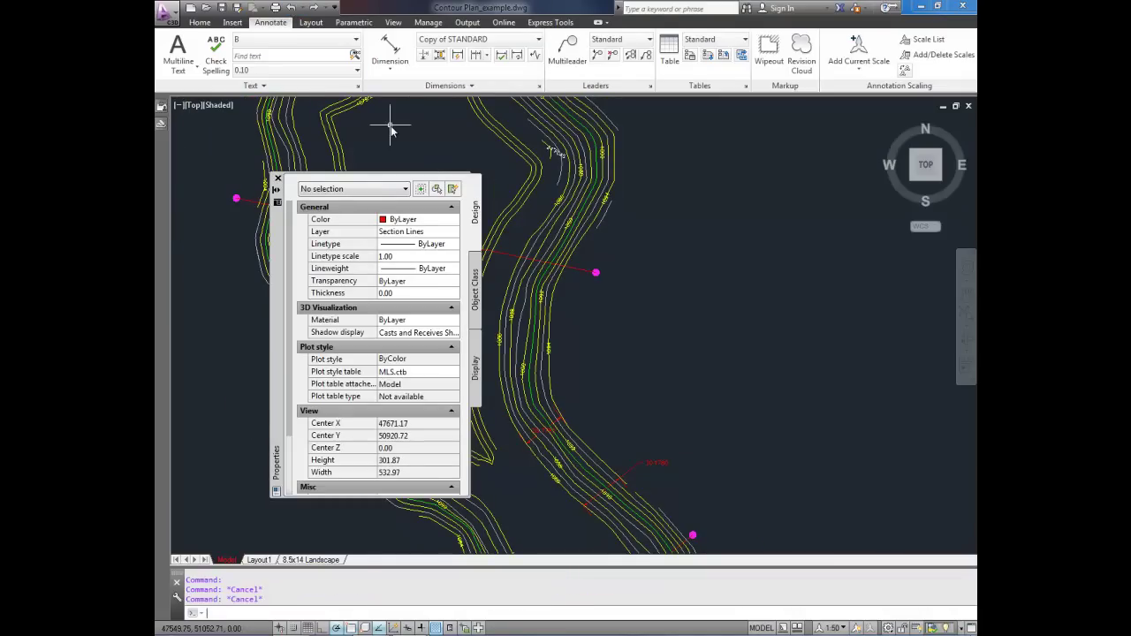
scroll(562, 482, up, 3)
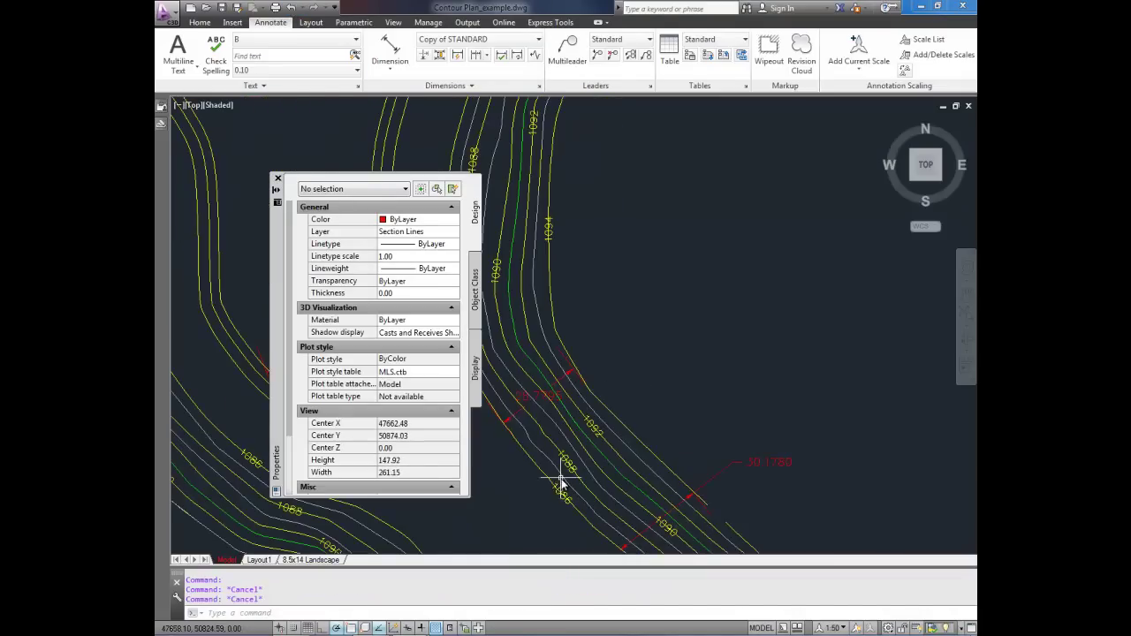
mouse_move(562, 483)
middle_down()
mouse_move(554, 386)
mouse_move(575, 331)
middle_up()
Select the 1086 contour label to inspect its Yellow color on layer CTRS-TEXT.
scroll(566, 327, up, 3)
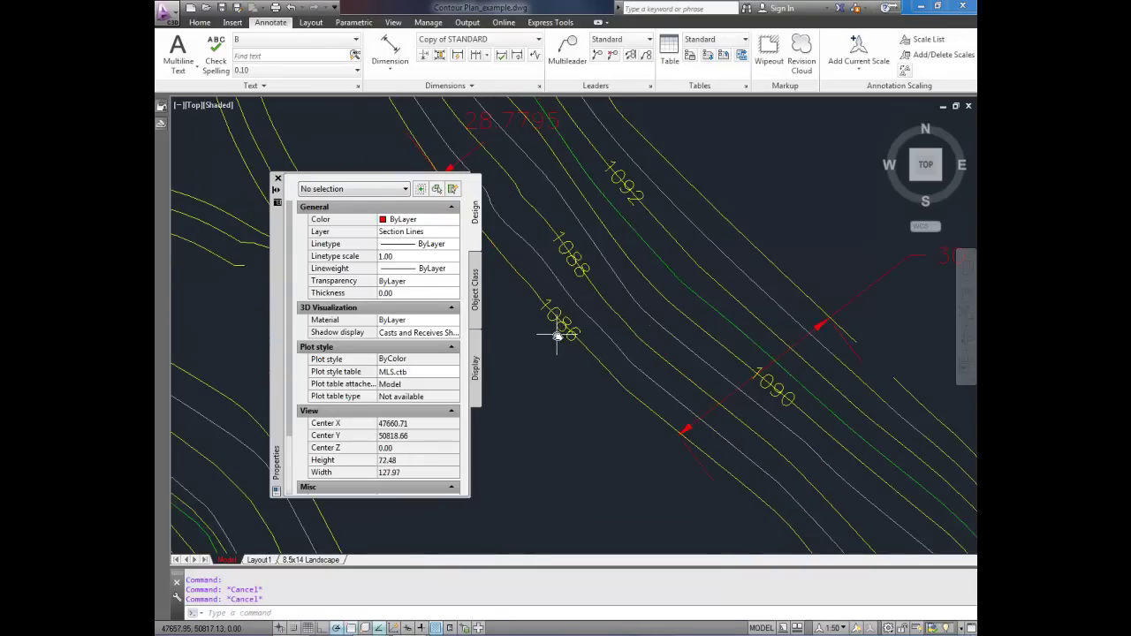
click(557, 332)
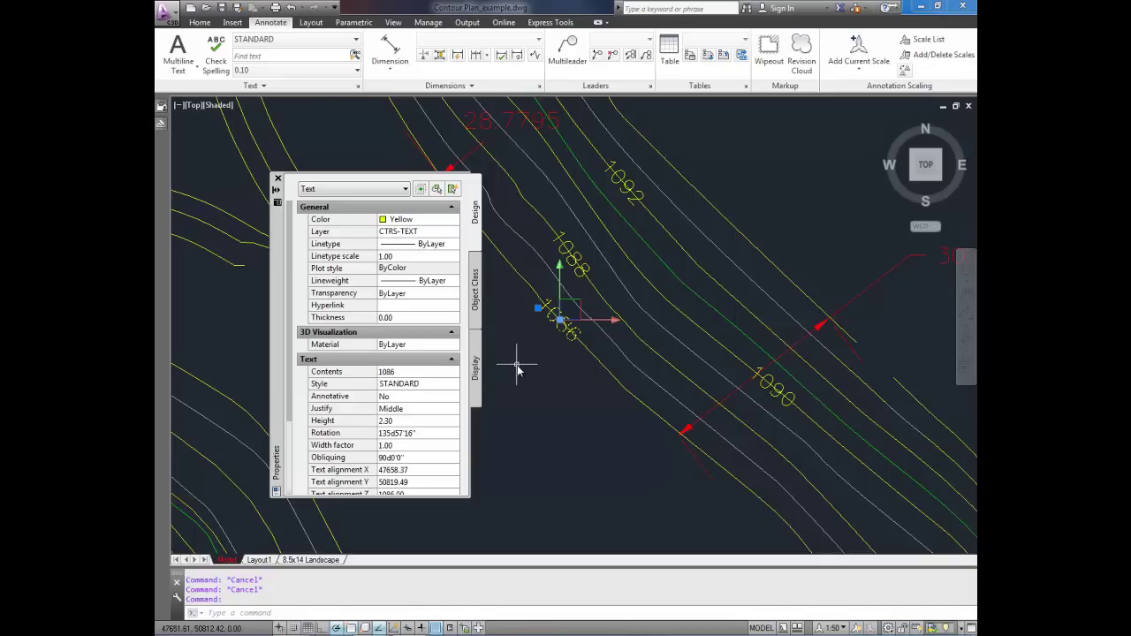
key(Escape)
key(Escape)
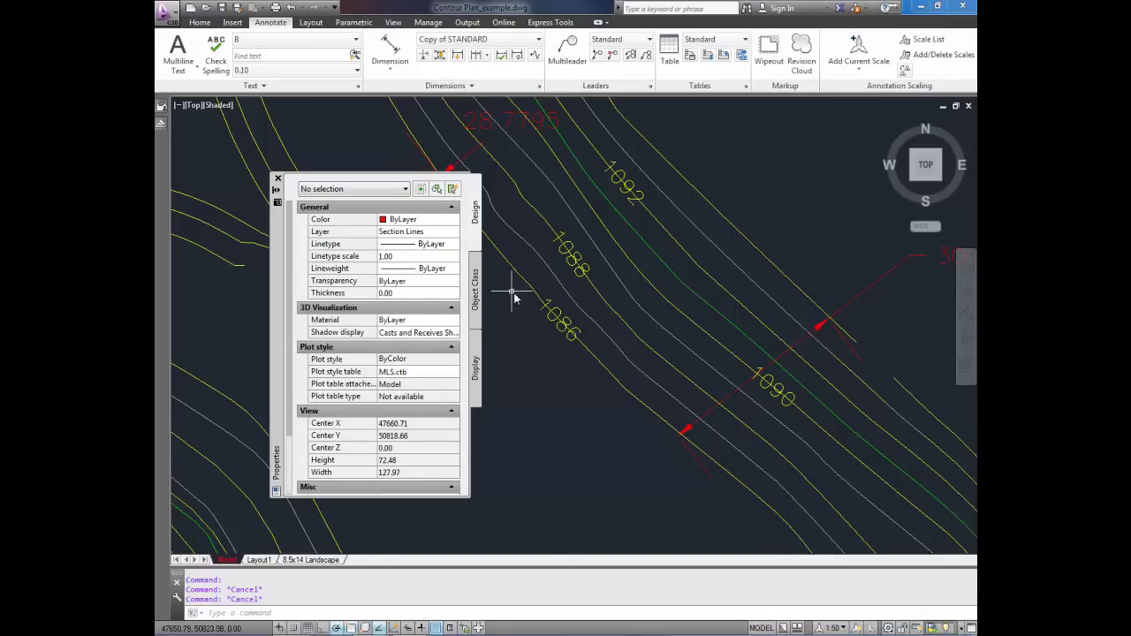
middle_drag(536, 316, 606, 356)
click(603, 358)
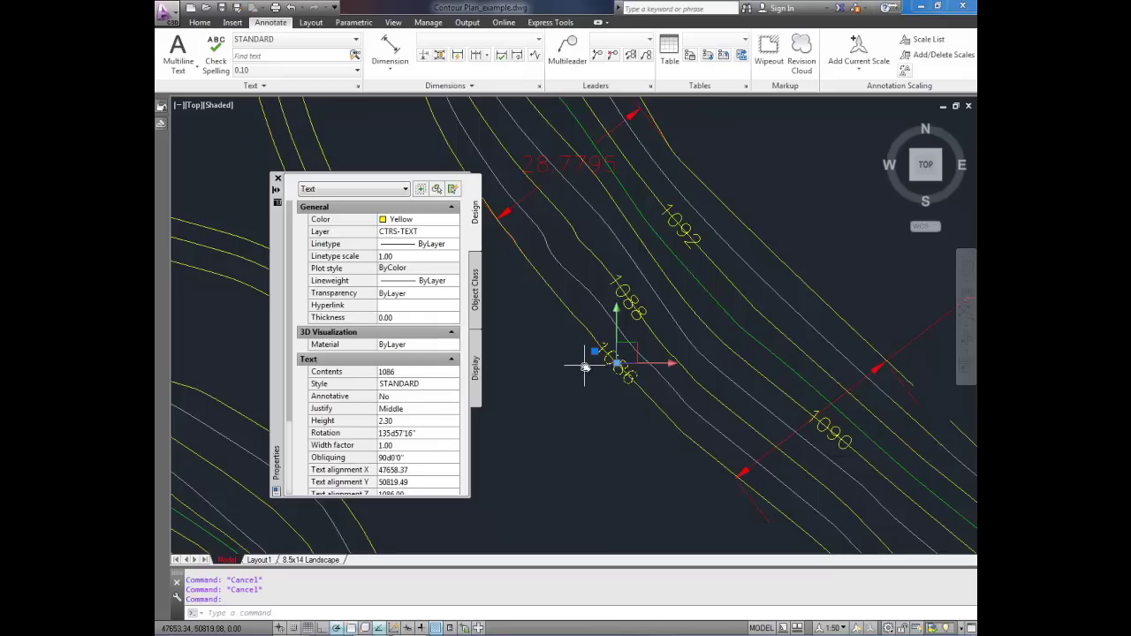
Select all 73 similar labels and set their Color to ByLayer, then check label 1092.
right_click(589, 370)
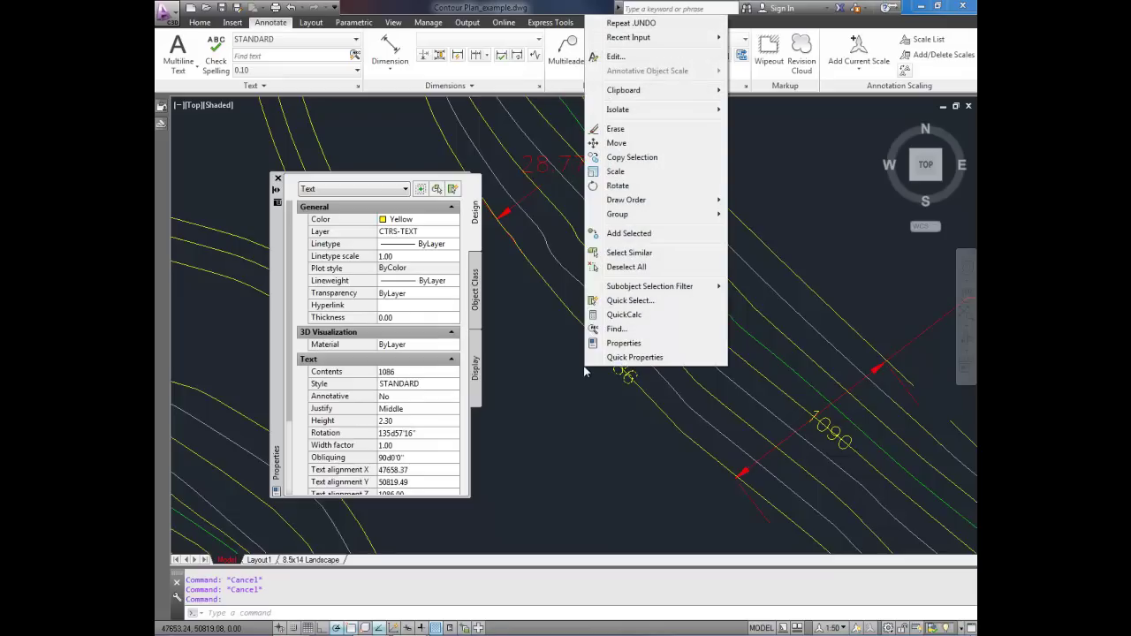
click(628, 252)
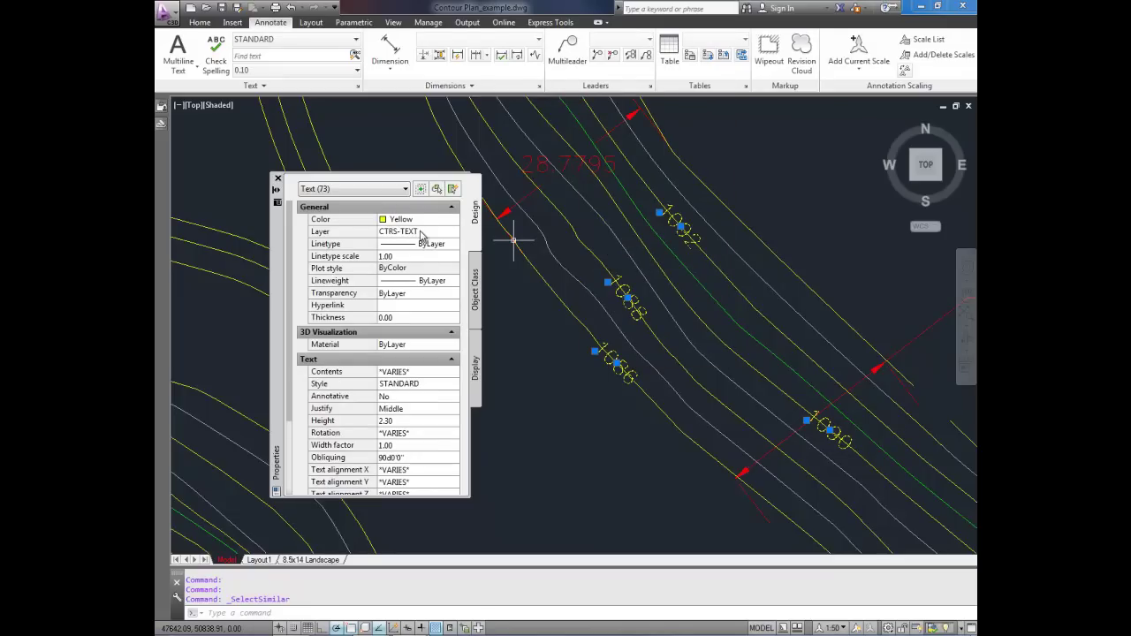
click(403, 221)
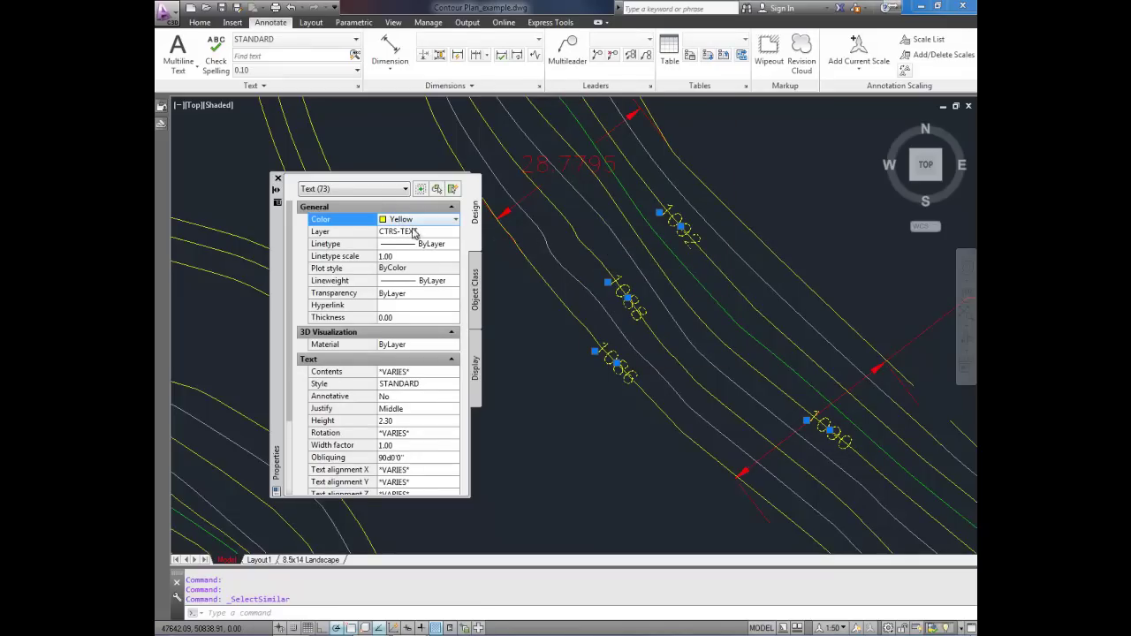
click(409, 221)
click(402, 232)
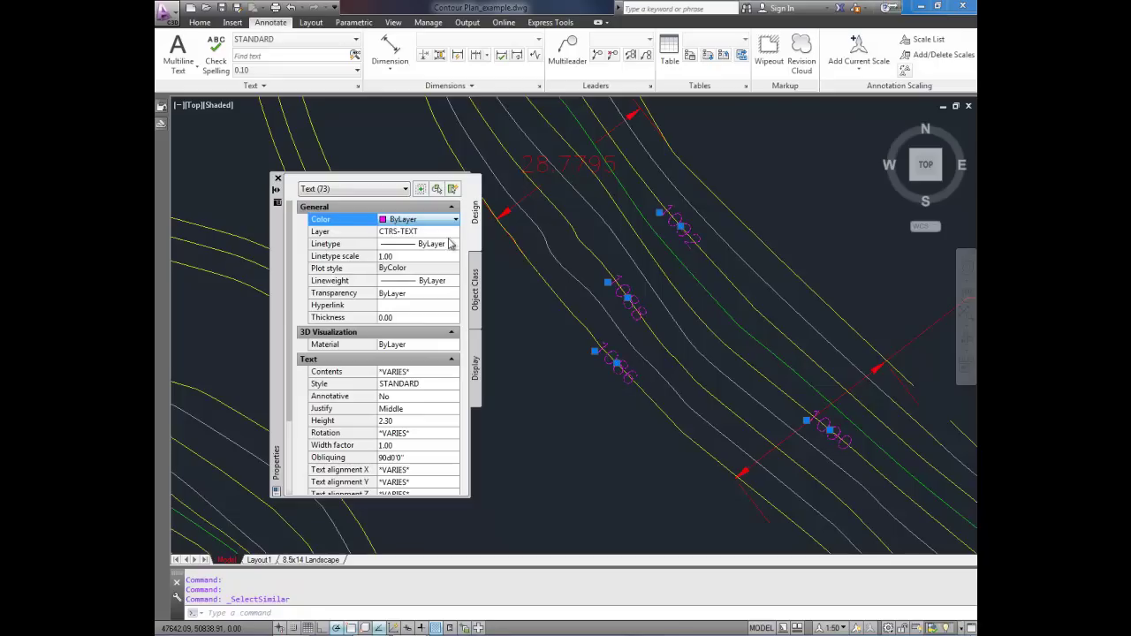
key(Escape)
key(Escape)
key(Escape)
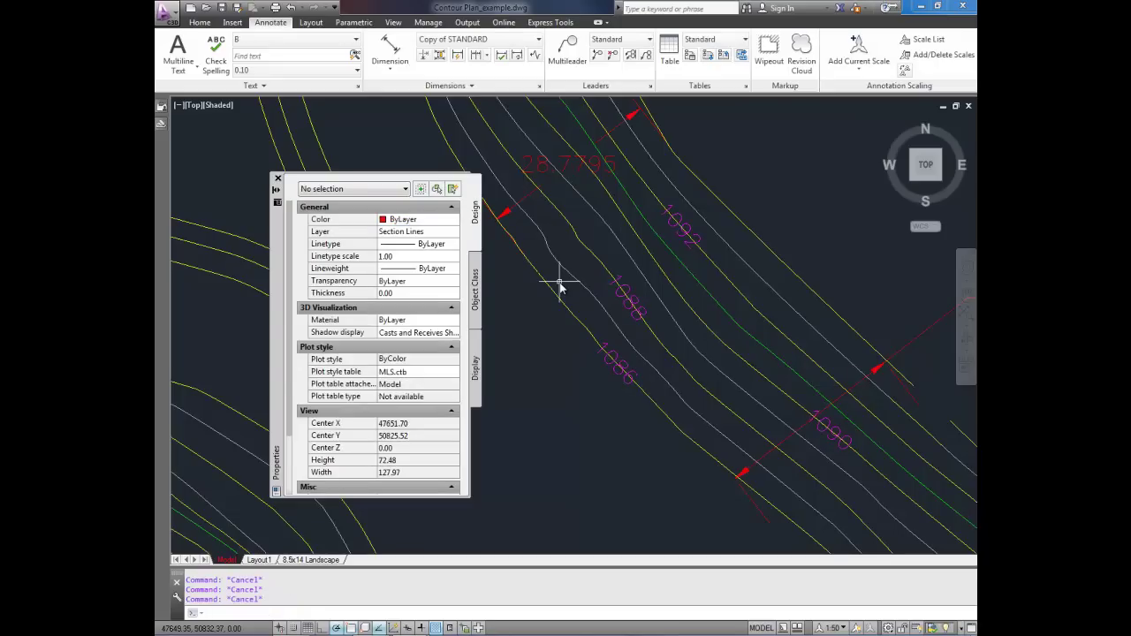
click(670, 228)
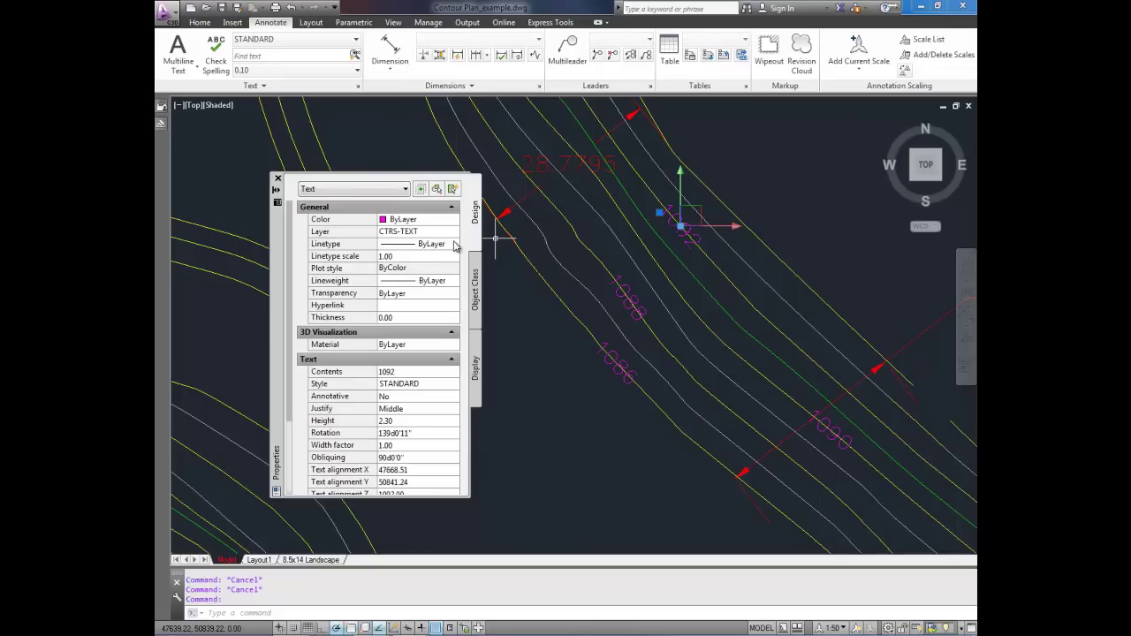
key(Escape)
key(Escape)
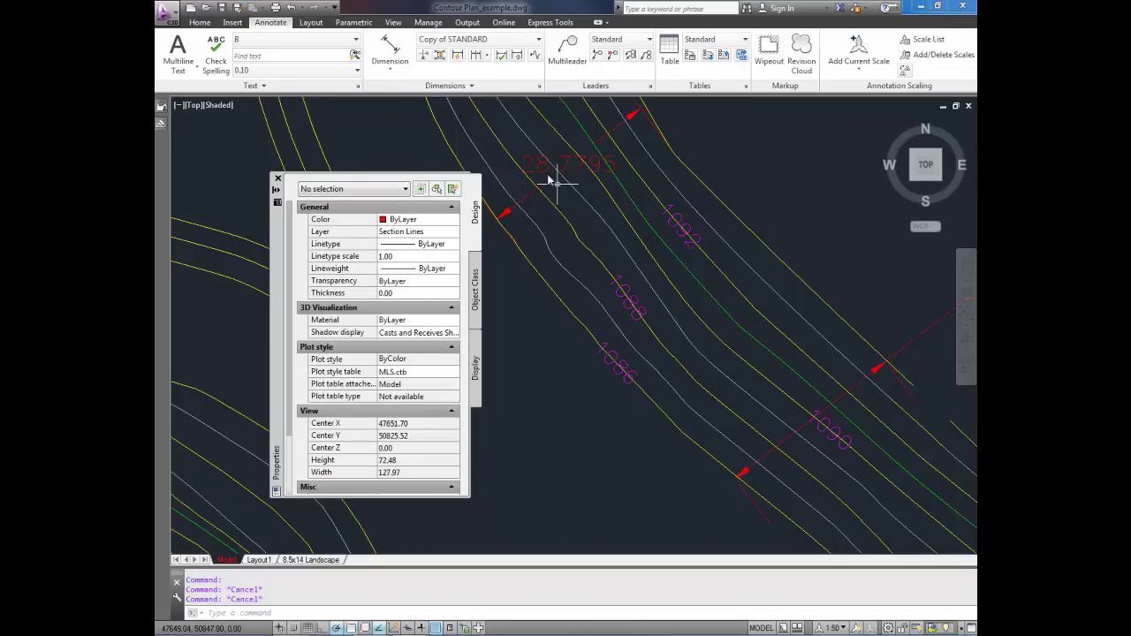
Change layer CTRS-TEXT's color to cyan (index 4) from the Home tab's Layer list.
click(199, 24)
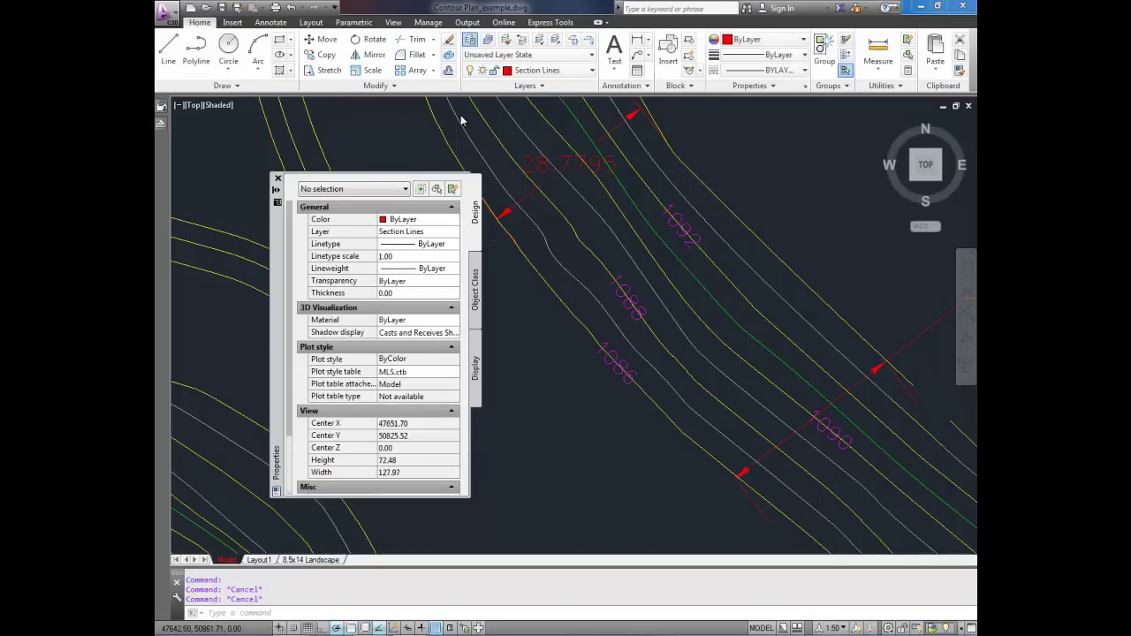
click(672, 228)
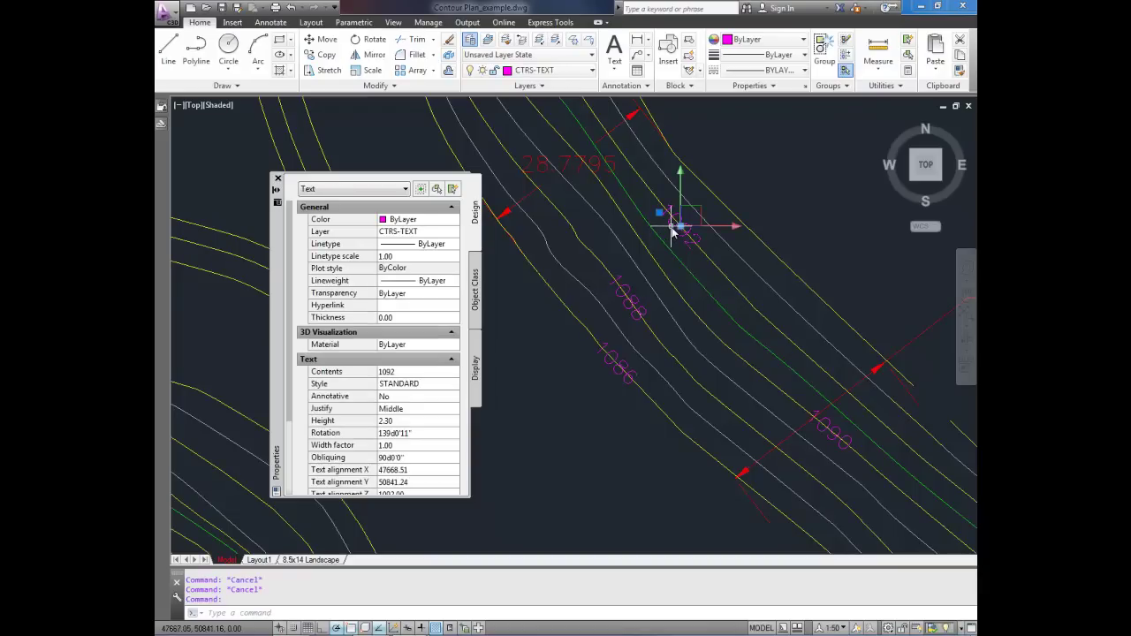
click(508, 73)
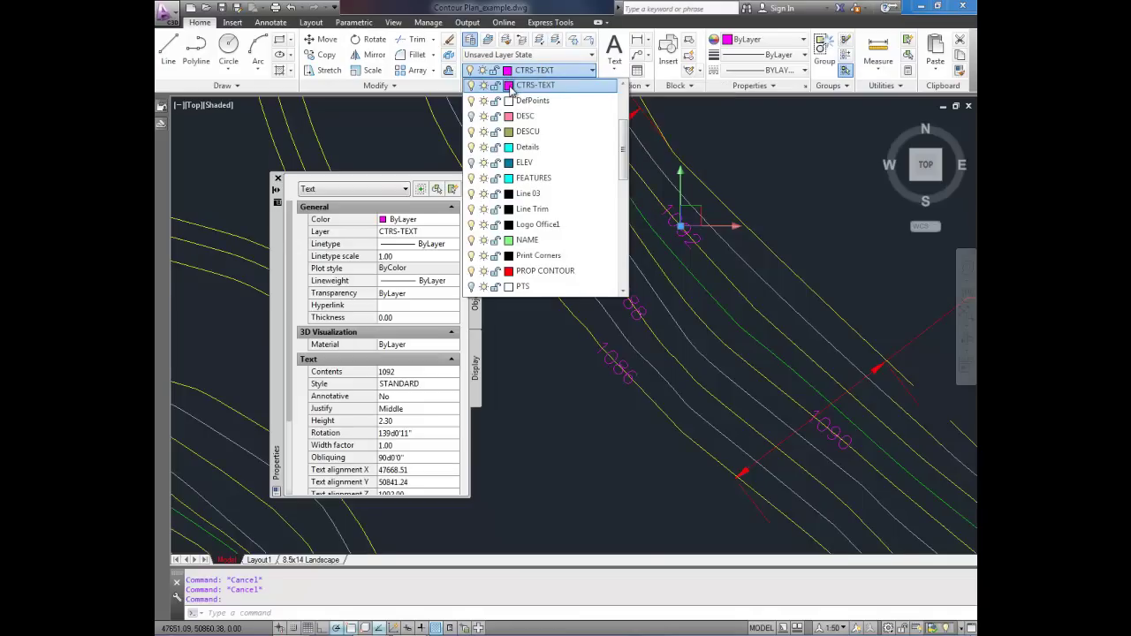
click(508, 85)
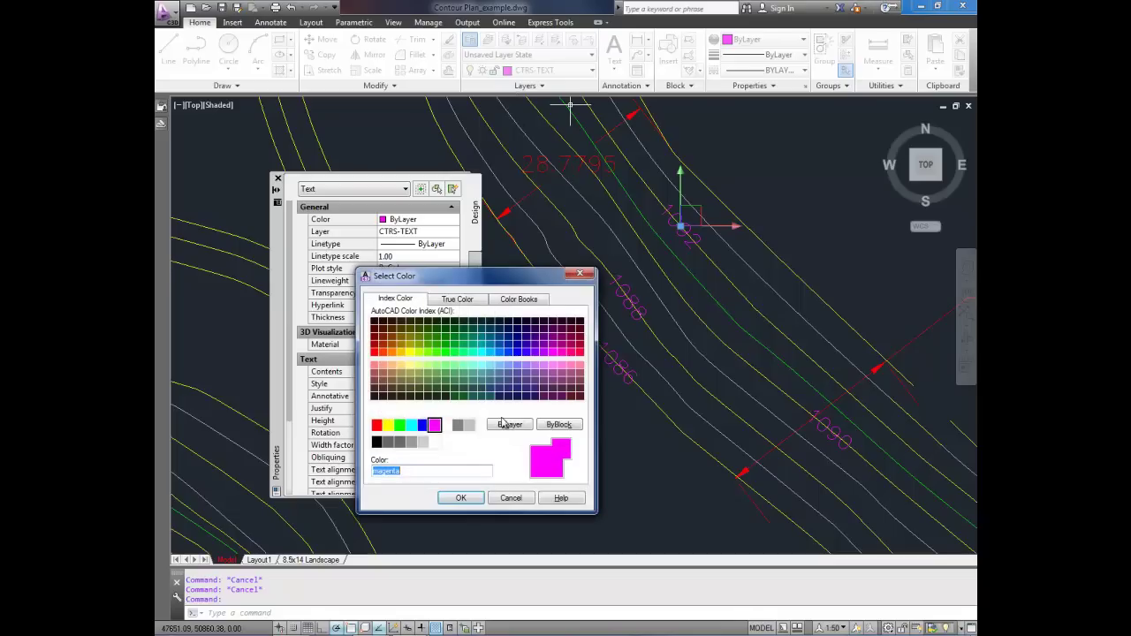
click(411, 426)
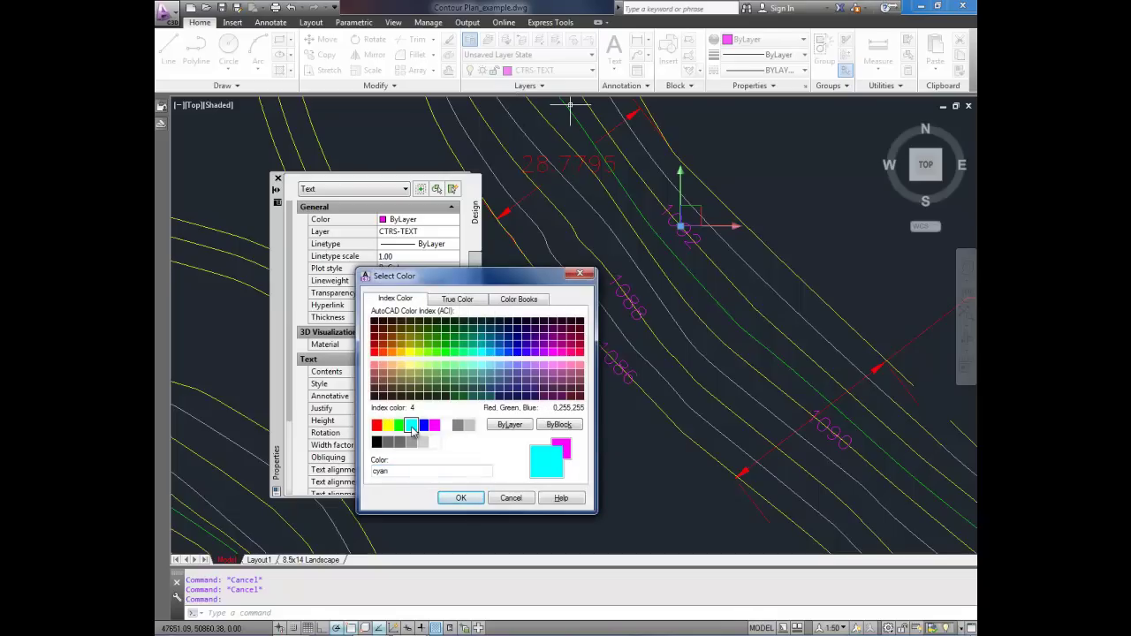
click(460, 499)
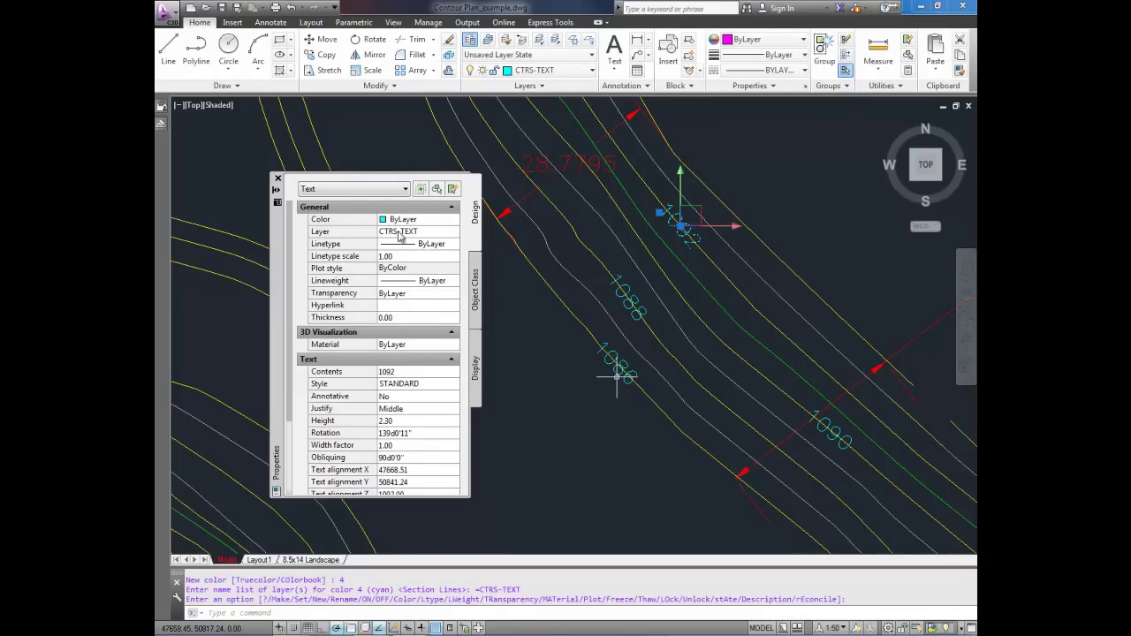
key(Escape)
key(Escape)
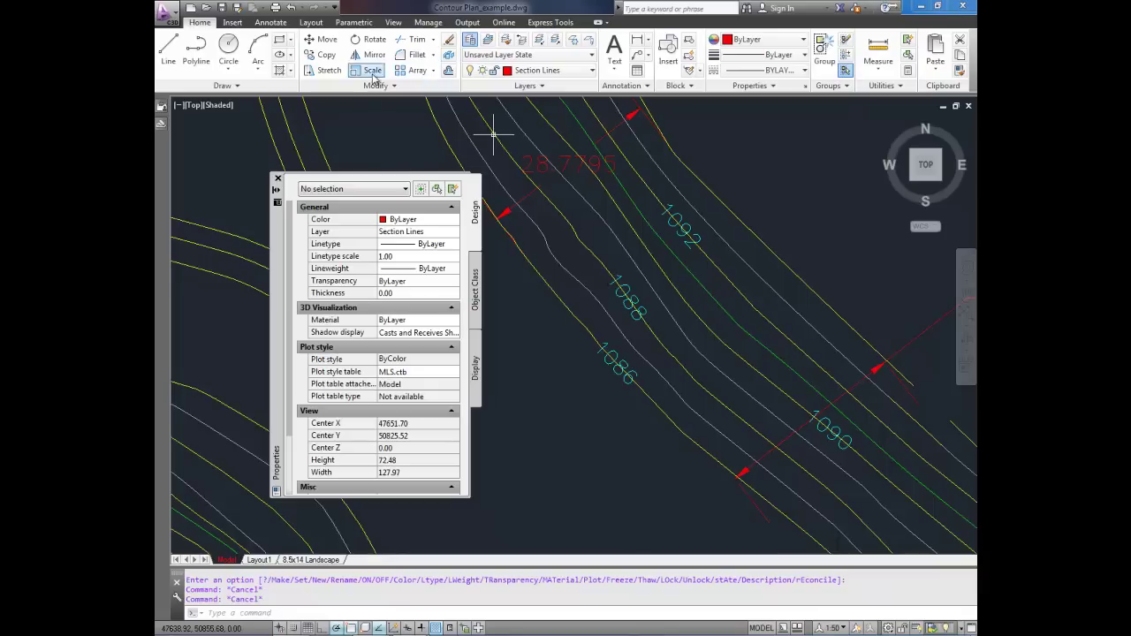
scroll(764, 146, down, 4)
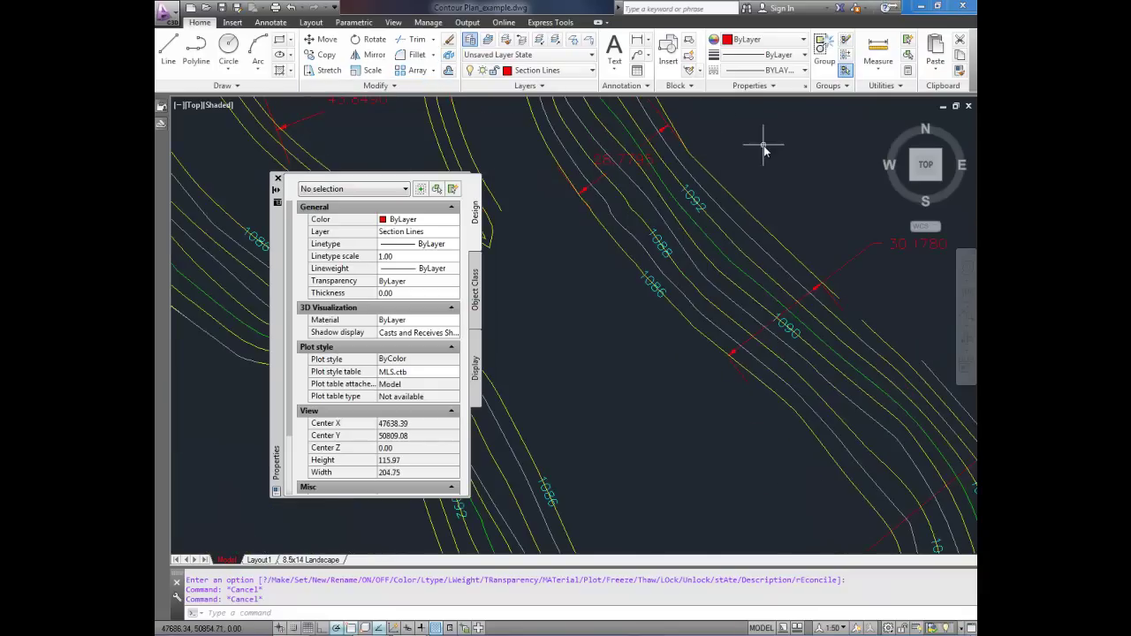
mouse_move(707, 66)
middle_down()
mouse_move(647, 177)
mouse_move(664, 168)
middle_up()
middle_drag(733, 190, 783, 215)
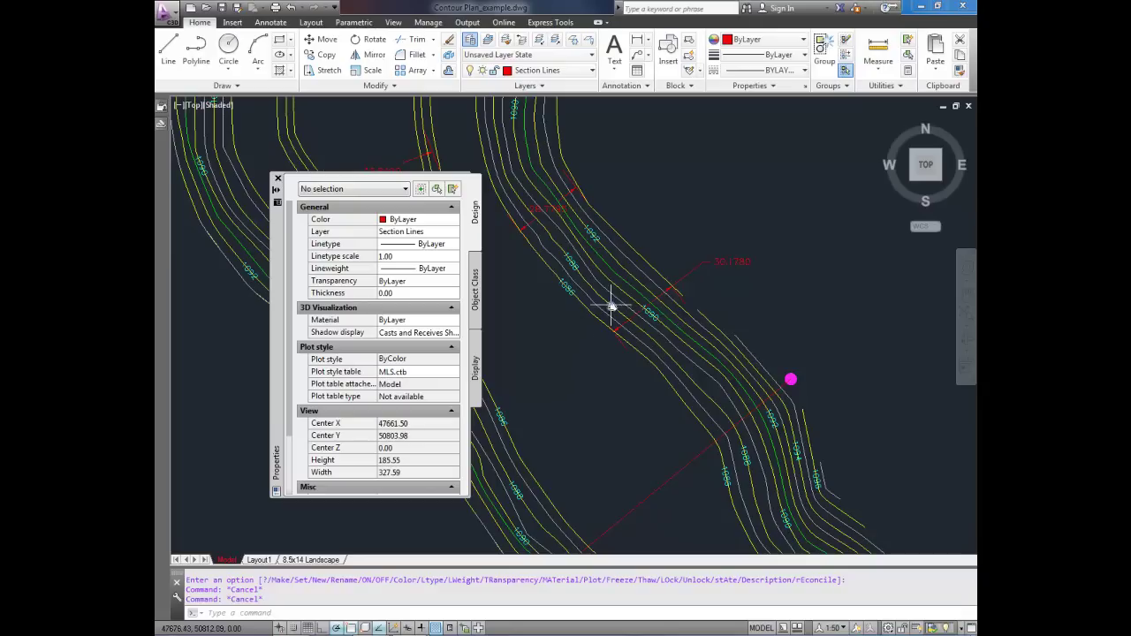
scroll(605, 255, up, 2)
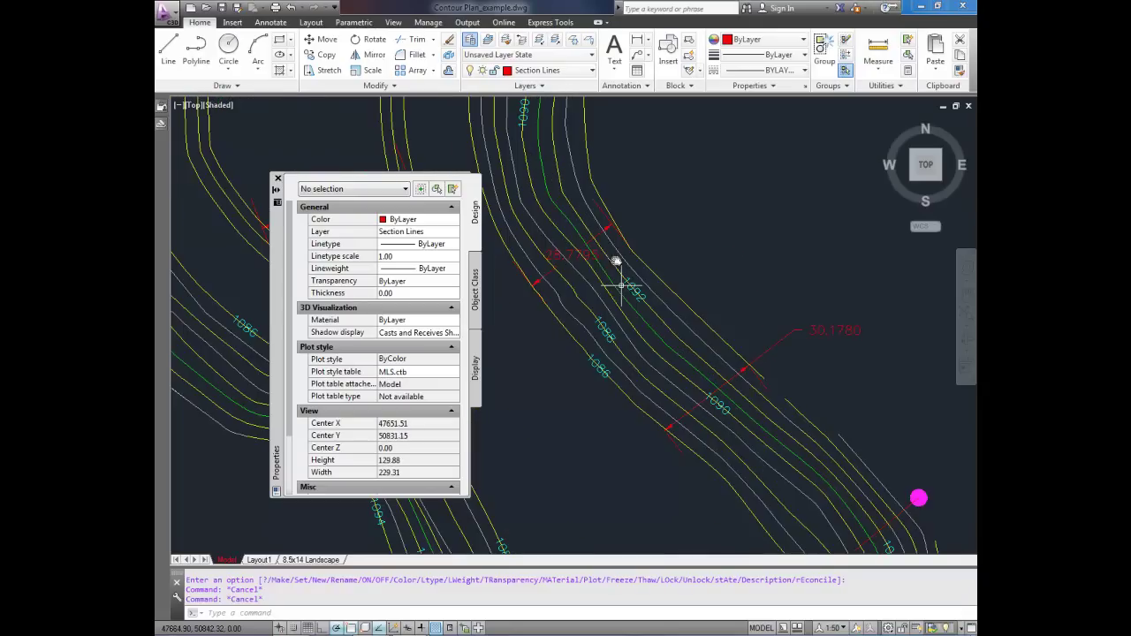
Select the 30.1780 dimension and all matching aligned dimensions via Select Similar.
click(831, 329)
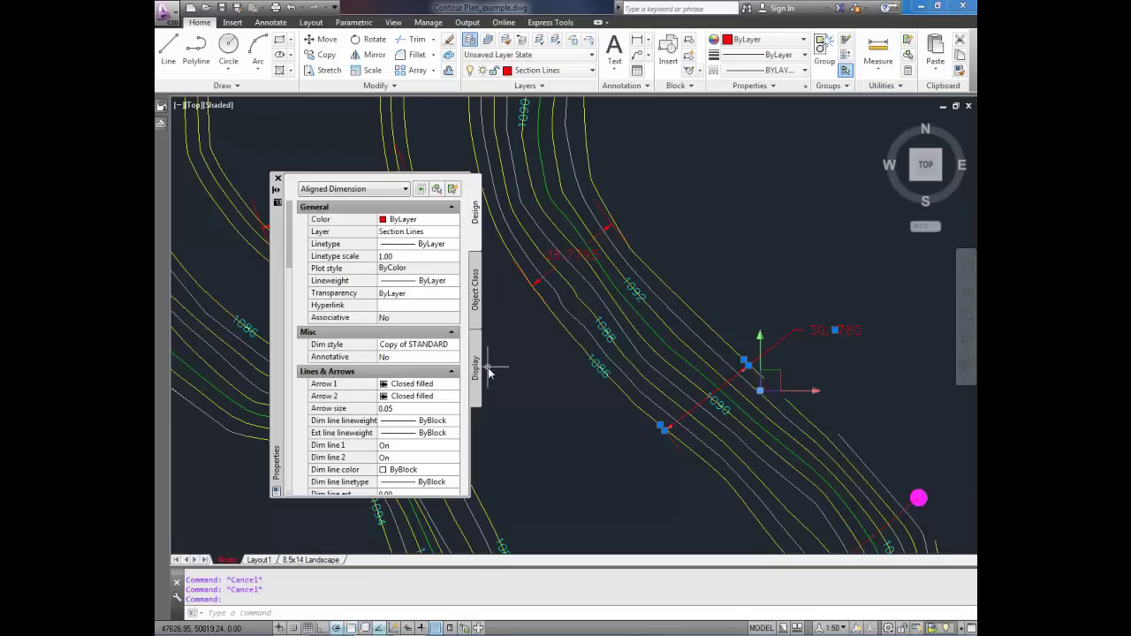
right_click(775, 321)
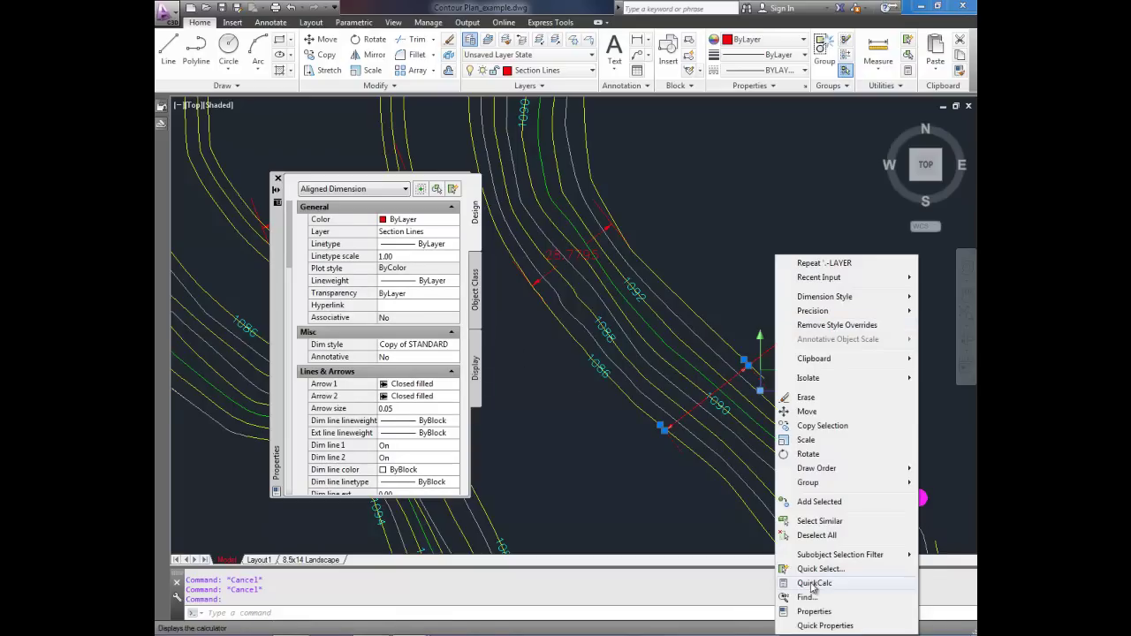
click(817, 523)
mouse_move(571, 345)
middle_down()
mouse_move(760, 341)
mouse_move(748, 345)
middle_up()
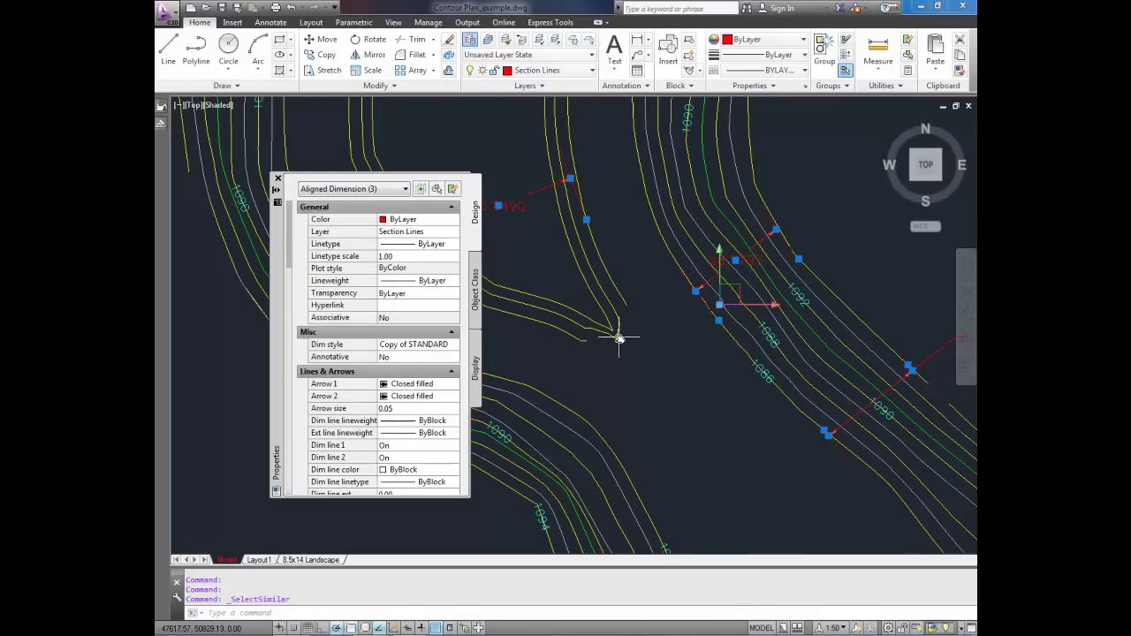
Set the selected dimensions' Text color to Green in Properties.
drag(354, 498, 352, 538)
drag(292, 281, 293, 391)
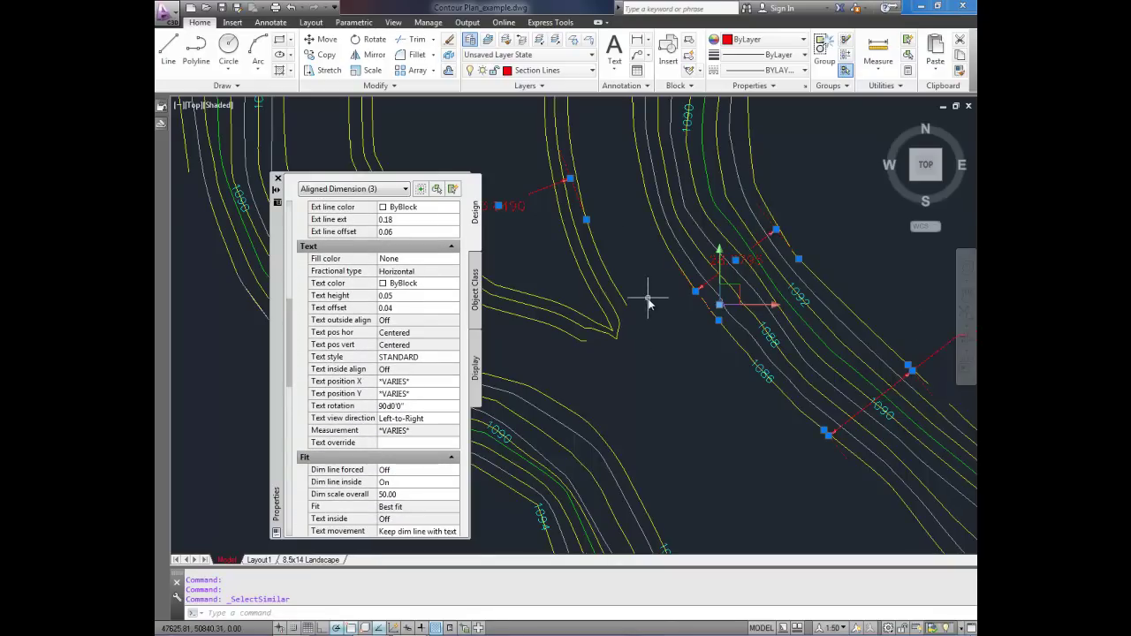
click(405, 284)
click(408, 284)
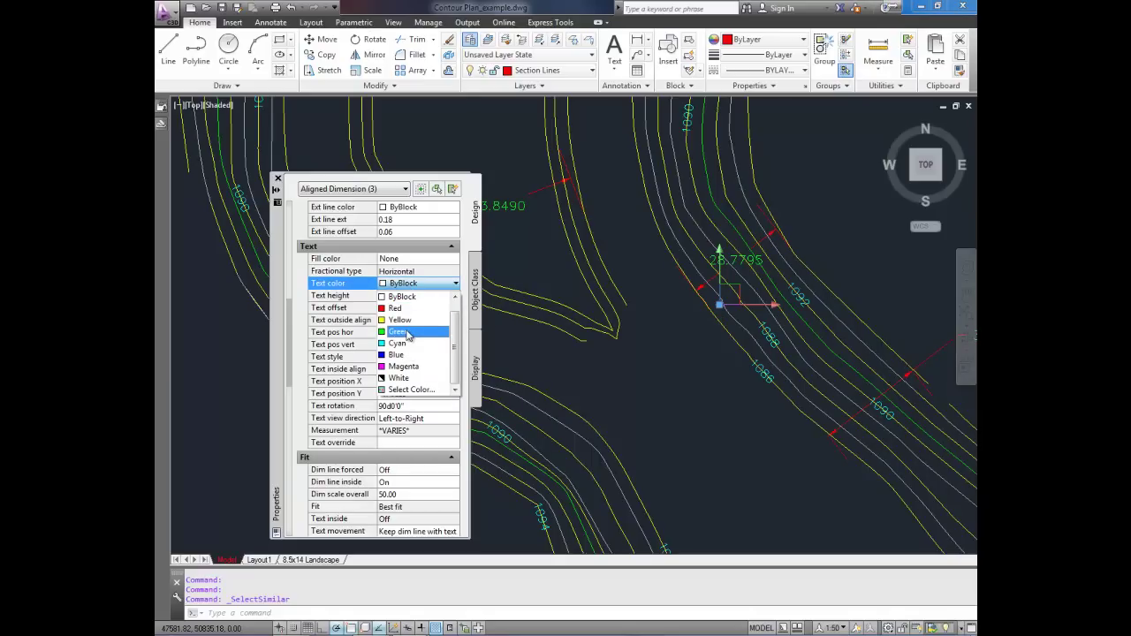
click(408, 332)
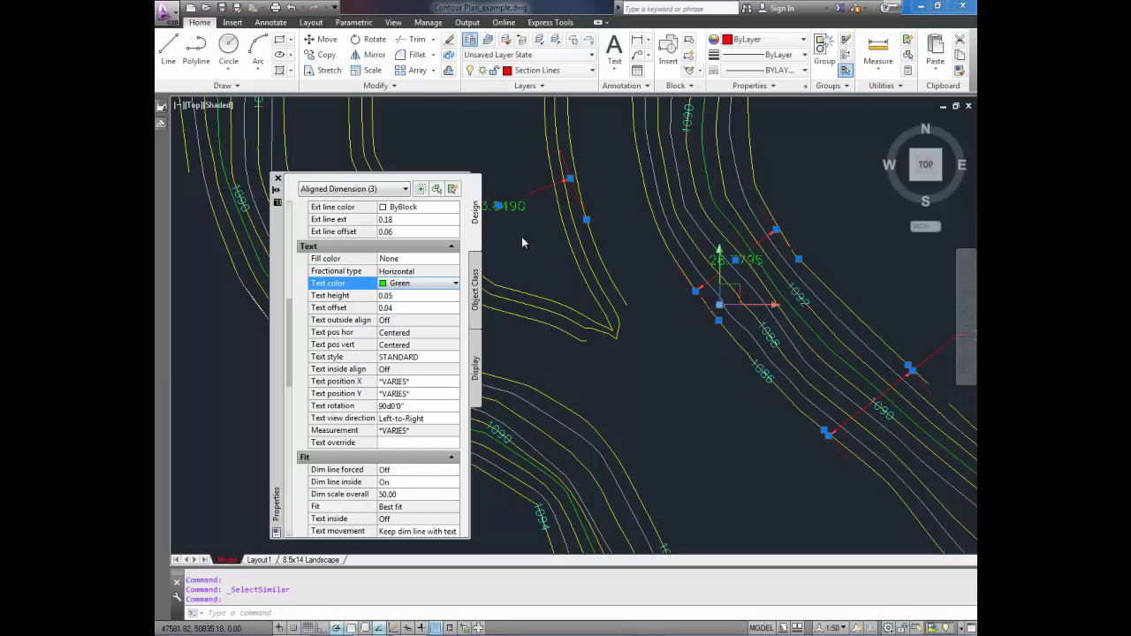
mouse_move(520, 251)
middle_down()
mouse_move(576, 254)
mouse_move(636, 276)
middle_up()
key(Escape)
key(Escape)
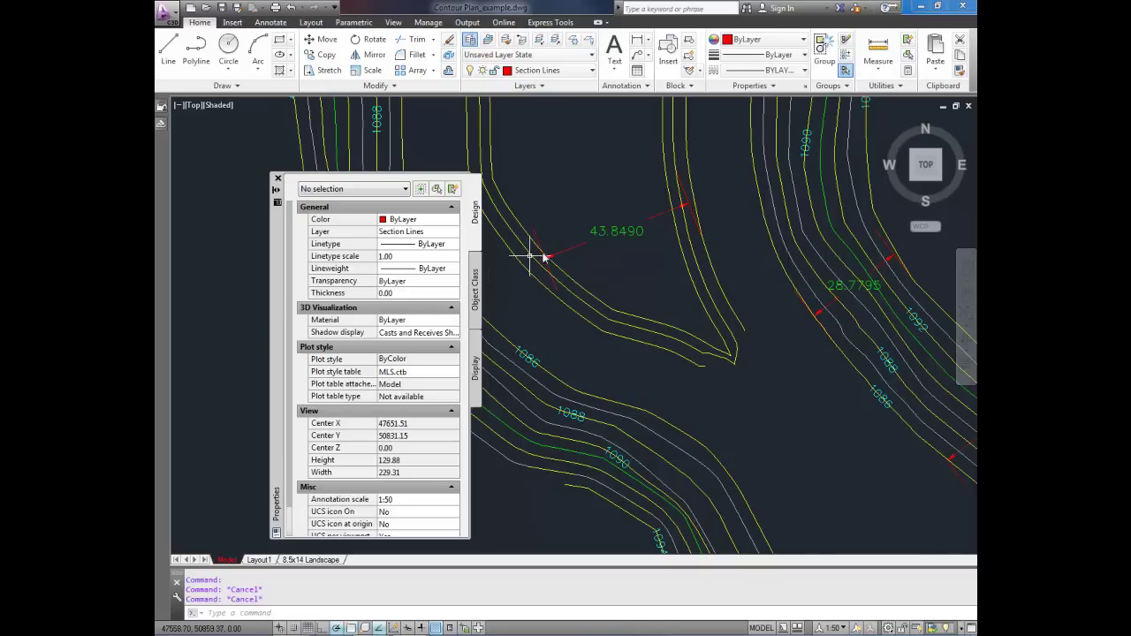
click(598, 231)
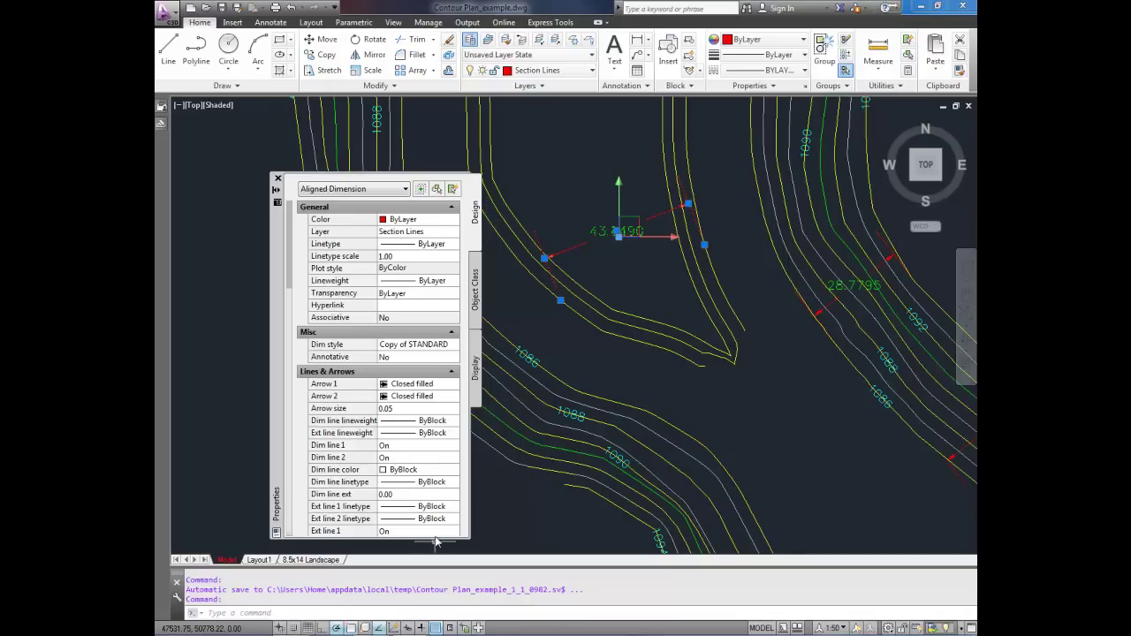
click(434, 476)
click(434, 474)
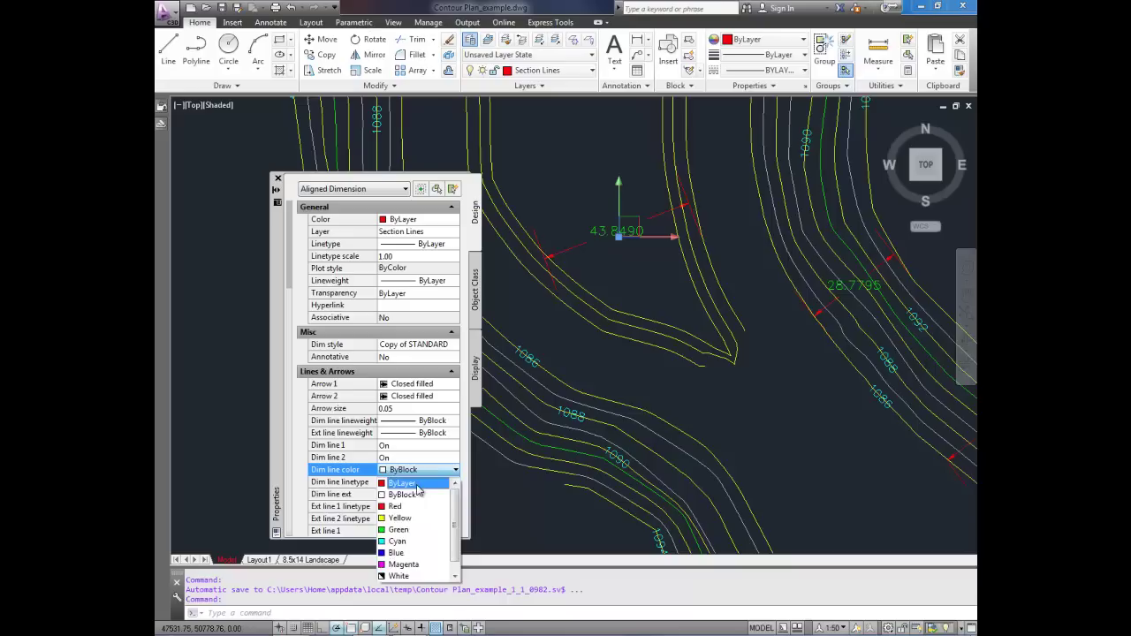
click(418, 491)
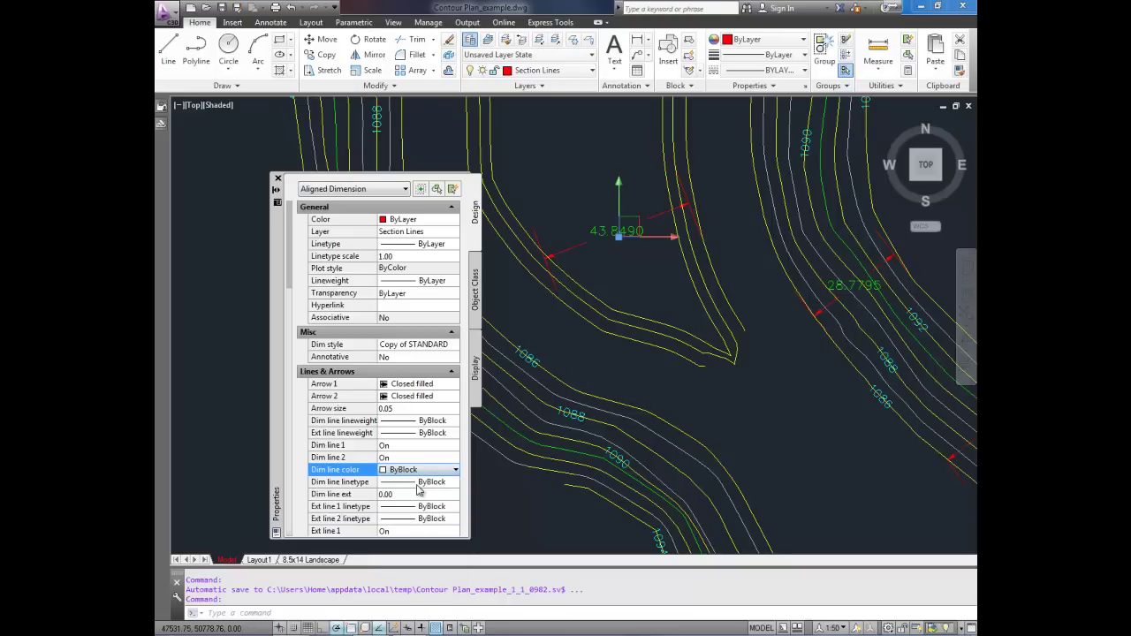
click(570, 231)
key(Escape)
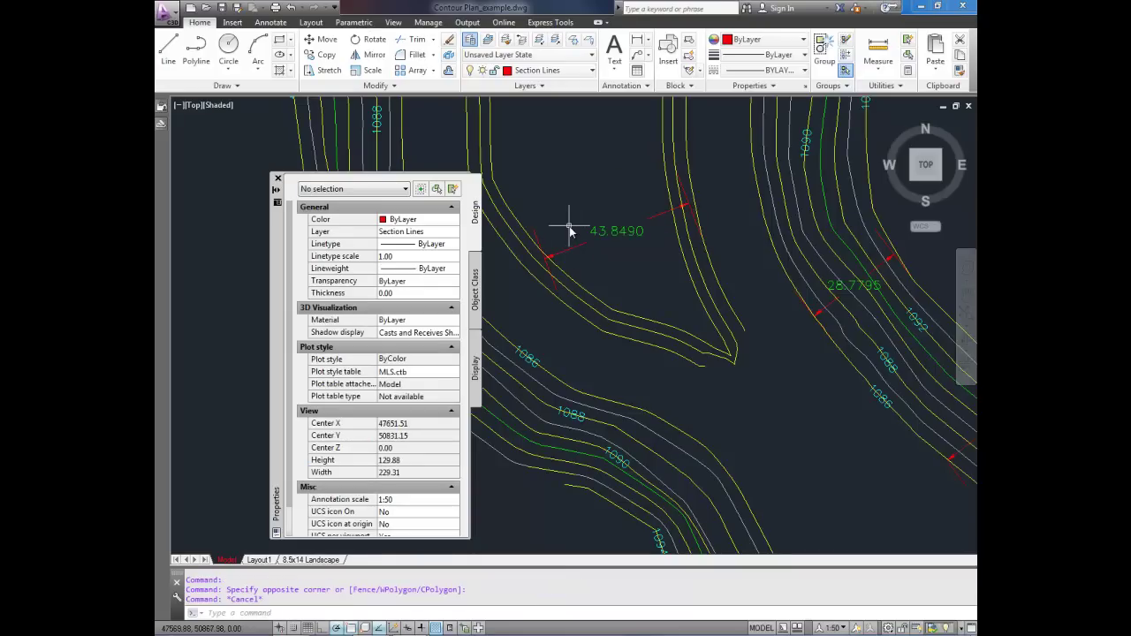
scroll(682, 228, down, 1)
scroll(698, 233, down, 2)
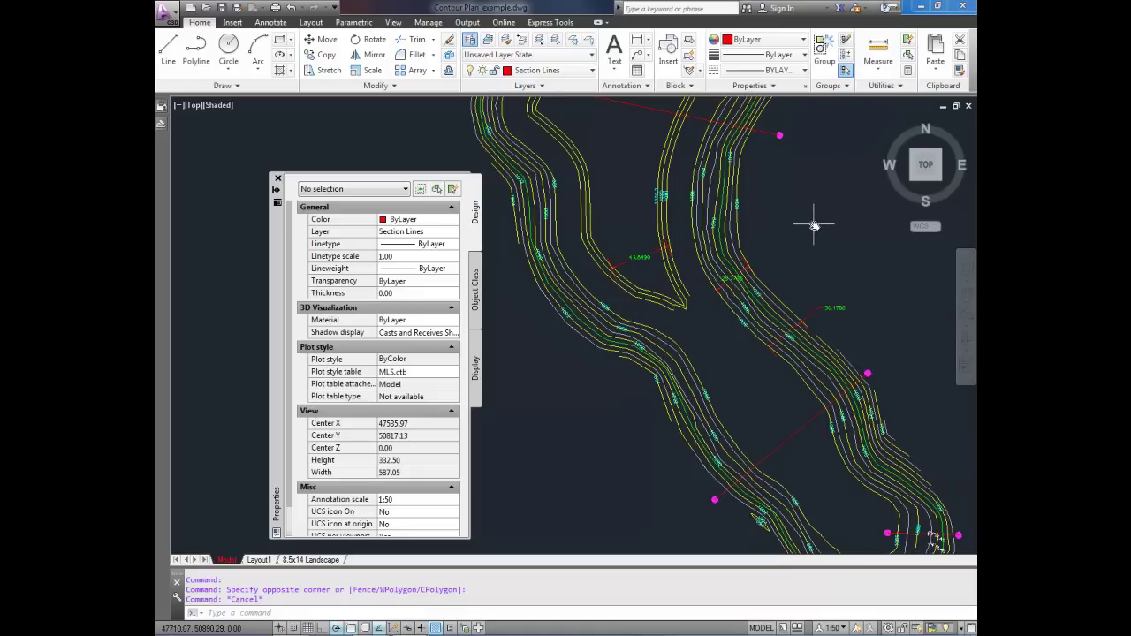
middle_drag(808, 230, 779, 239)
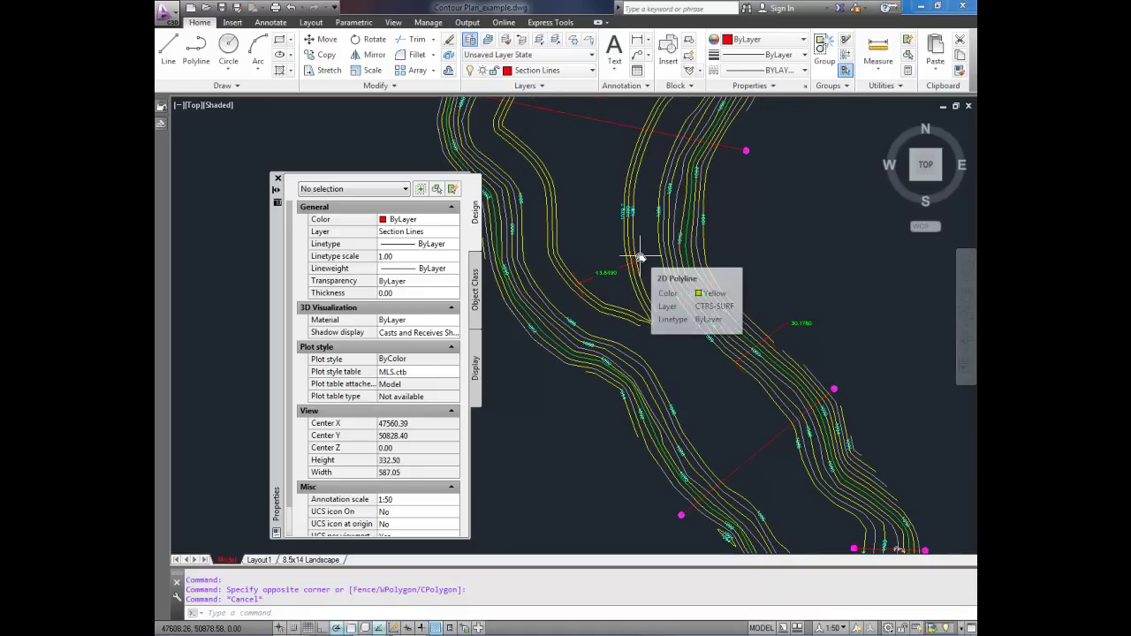